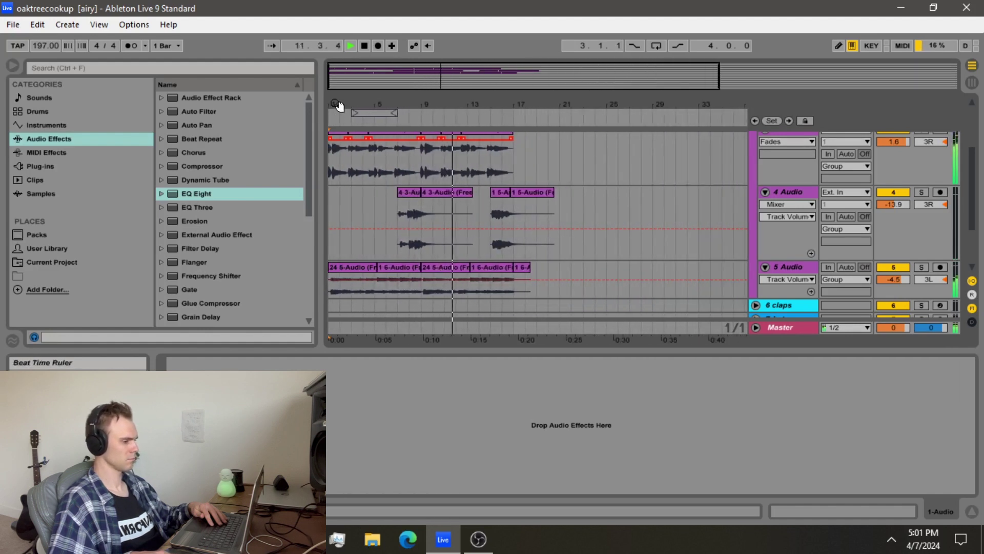
# Insert an empty four-bar MIDI clip at the start of the claps track and open its notes
pyautogui.moveTo(337, 106); pyautogui.dragTo(316, 159)
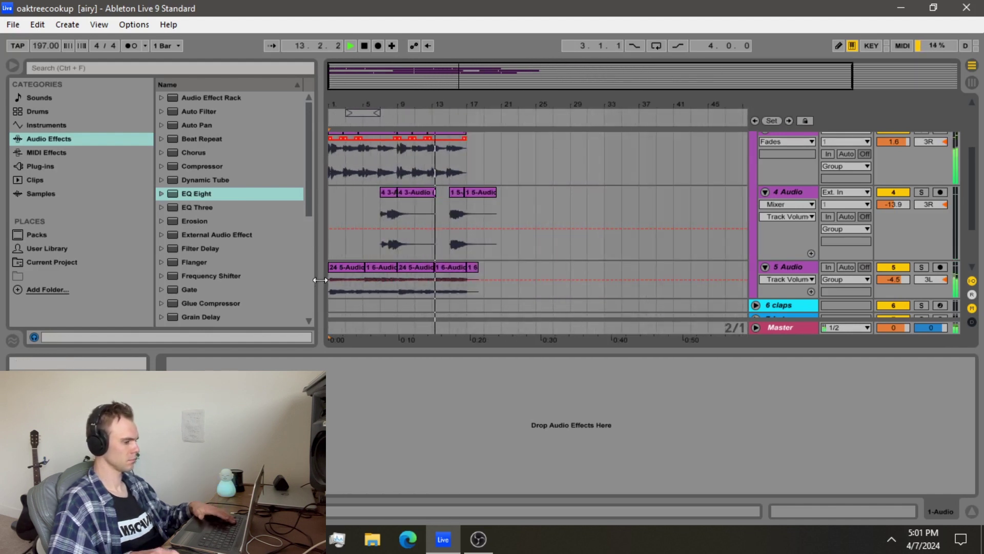
pyautogui.scroll(-1, 337, 306)
pyautogui.moveTo(333, 290); pyautogui.dragTo(359, 288)
pyautogui.rightClick(349, 282)
pyautogui.click(335, 287)
pyautogui.rightClick(360, 289)
pyautogui.click(388, 368)
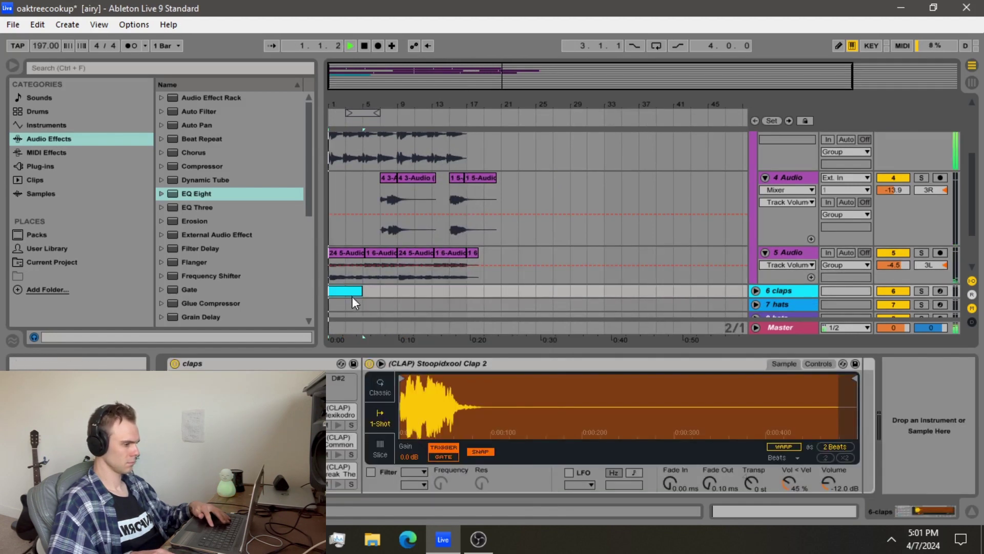
pyautogui.click(350, 293)
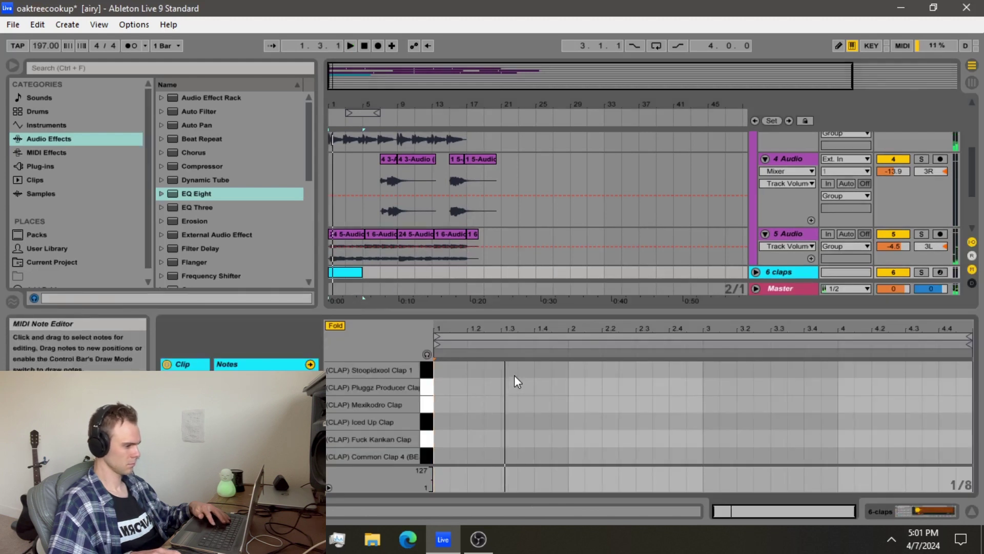
# Place Common Clap 2 notes at the start of bars 2 and 4 in the claps clip
pyautogui.scroll(-4, 515, 375)
pyautogui.press('space')
pyautogui.doubleClick(528, 408)
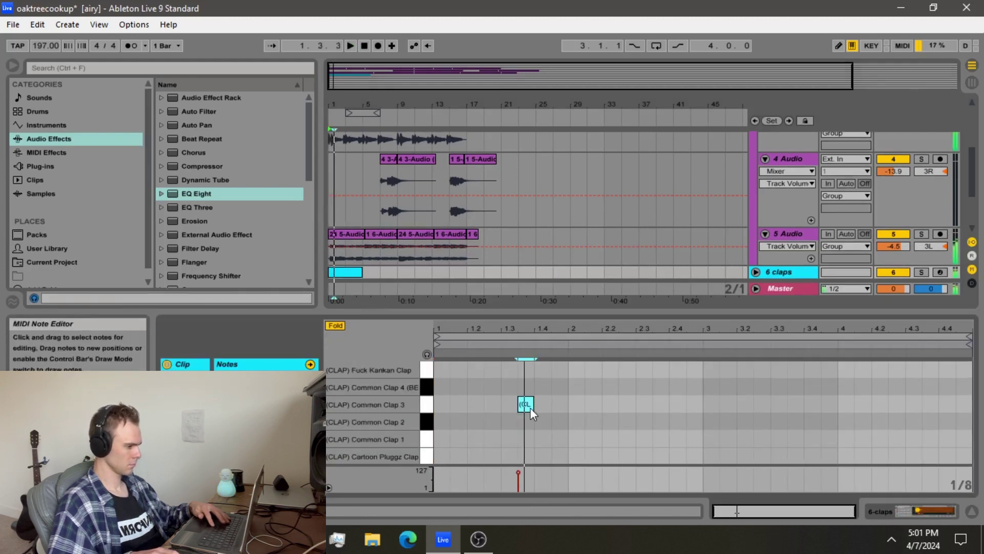
pyautogui.moveTo(528, 408)
pyautogui.mouseDown()
pyautogui.moveTo(511, 422)
pyautogui.moveTo(574, 422)
pyautogui.mouseUp()
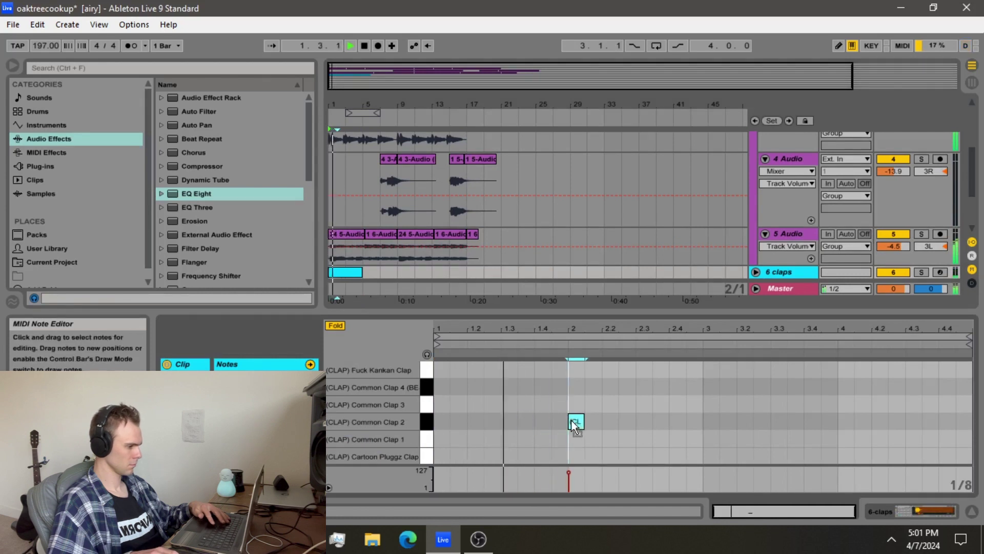
pyautogui.doubleClick(843, 418)
# Extend the claps clip to bar 9 and duplicate it to fill through to bar 17
pyautogui.moveTo(362, 272); pyautogui.dragTo(397, 273)
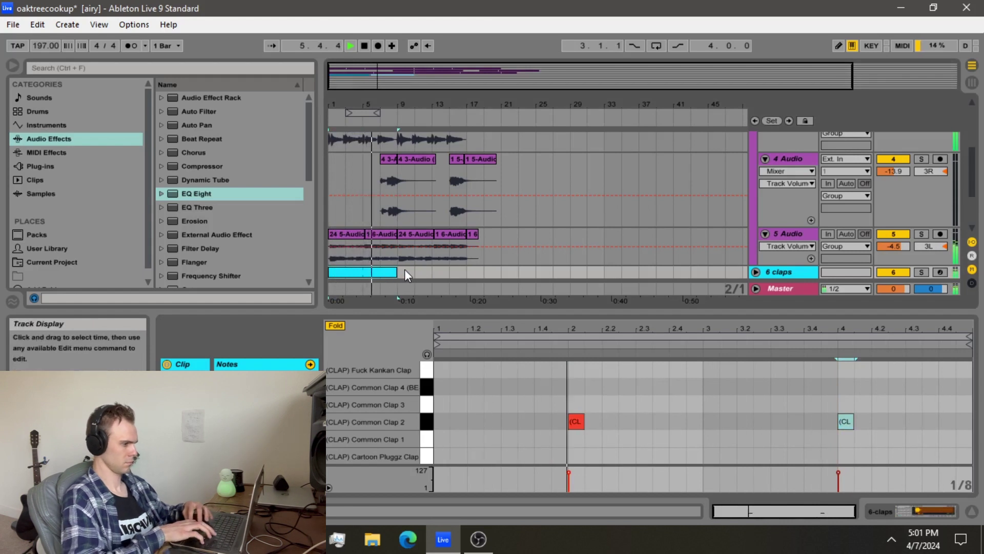
pyautogui.hotkey('ctrl', 'd')
# Insert an empty eight-bar MIDI clip from bar 1 to bar 9 on the 7 hats track
pyautogui.scroll(-2, 379, 273)
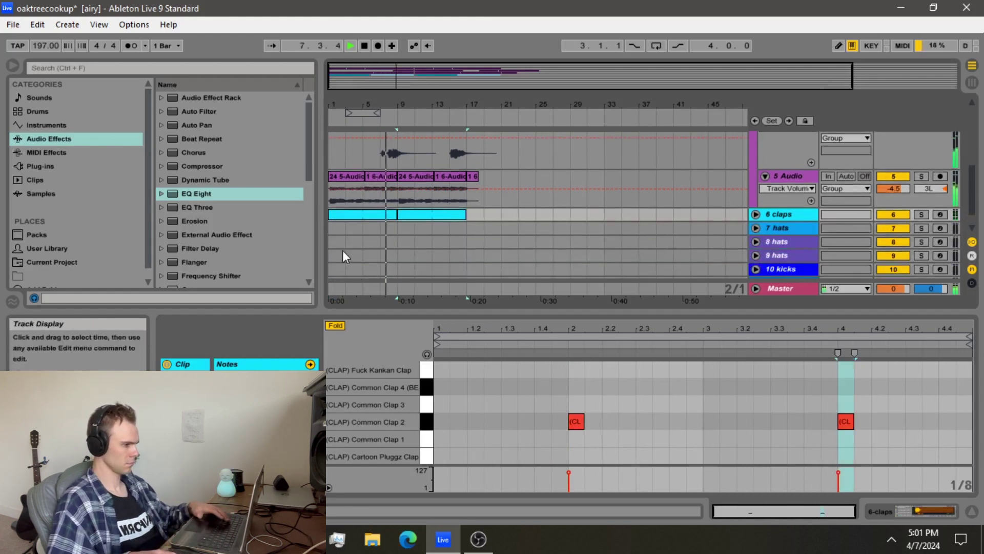
pyautogui.moveTo(333, 230); pyautogui.dragTo(401, 232)
pyautogui.rightClick(401, 232)
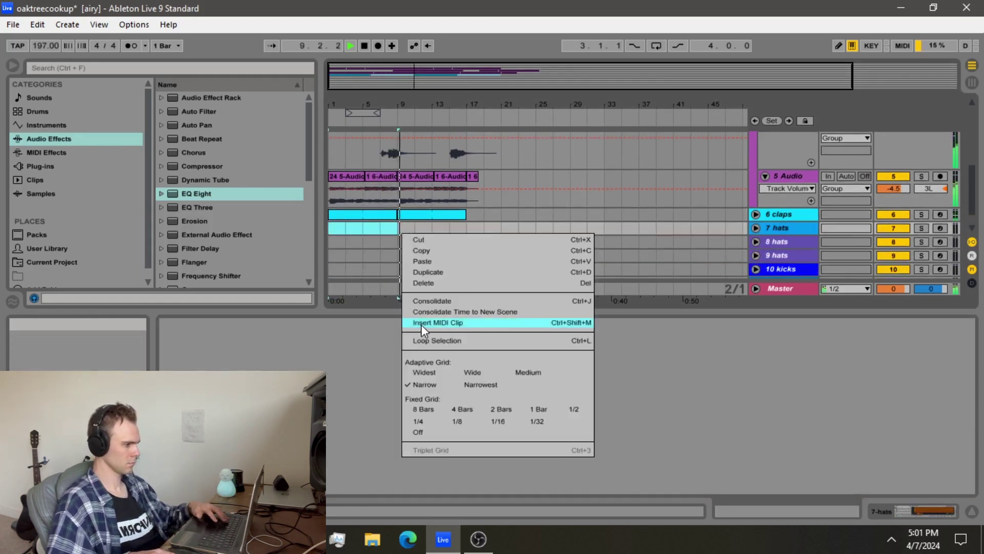
pyautogui.click(422, 323)
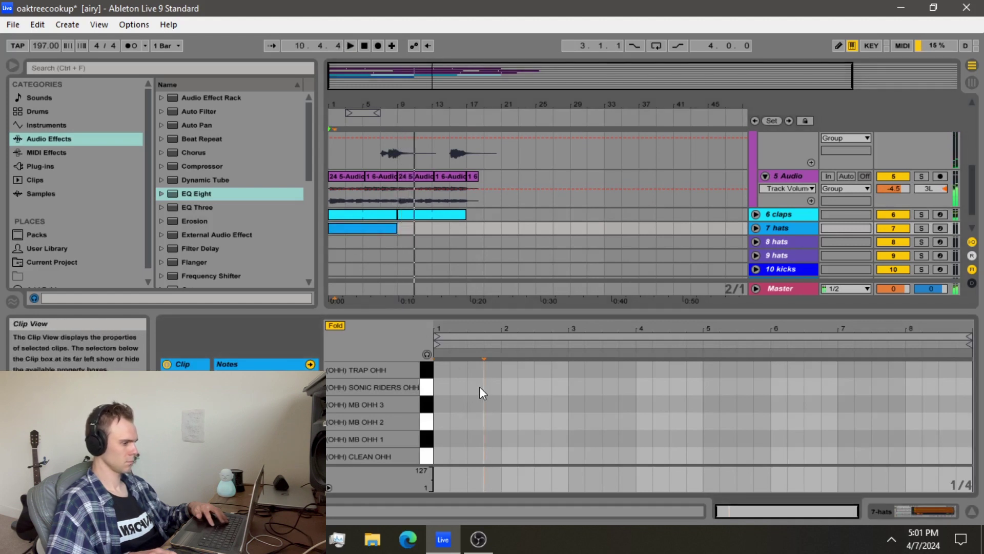
# Place SONIC RIDERS OHH notes at 1.3 and 5.2, and duplicate the 7 hats clip up to bar 17
pyautogui.doubleClick(510, 388)
pyautogui.moveTo(510, 389); pyautogui.dragTo(480, 391)
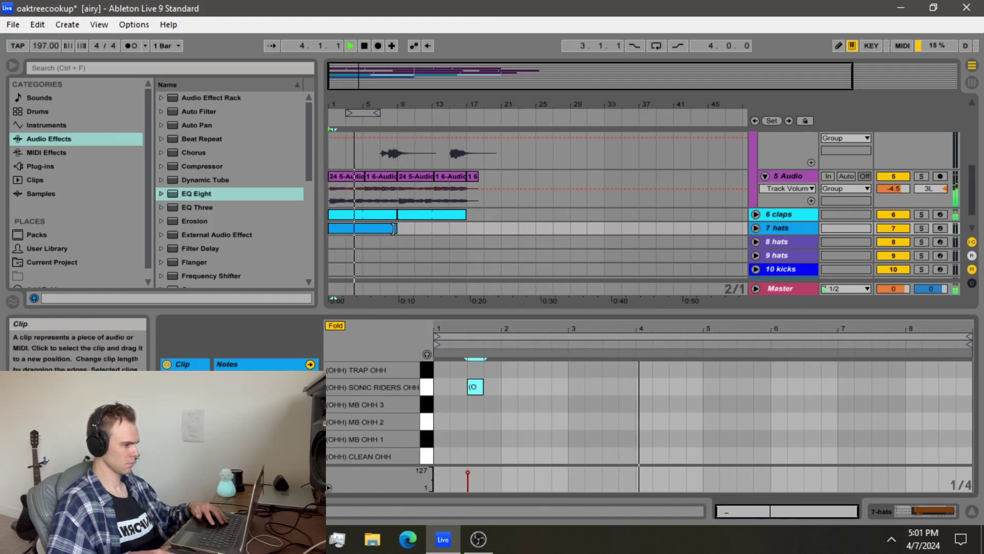
pyautogui.moveTo(396, 227)
pyautogui.mouseDown()
pyautogui.moveTo(375, 227)
pyautogui.moveTo(397, 227)
pyautogui.mouseUp()
pyautogui.doubleClick(731, 389)
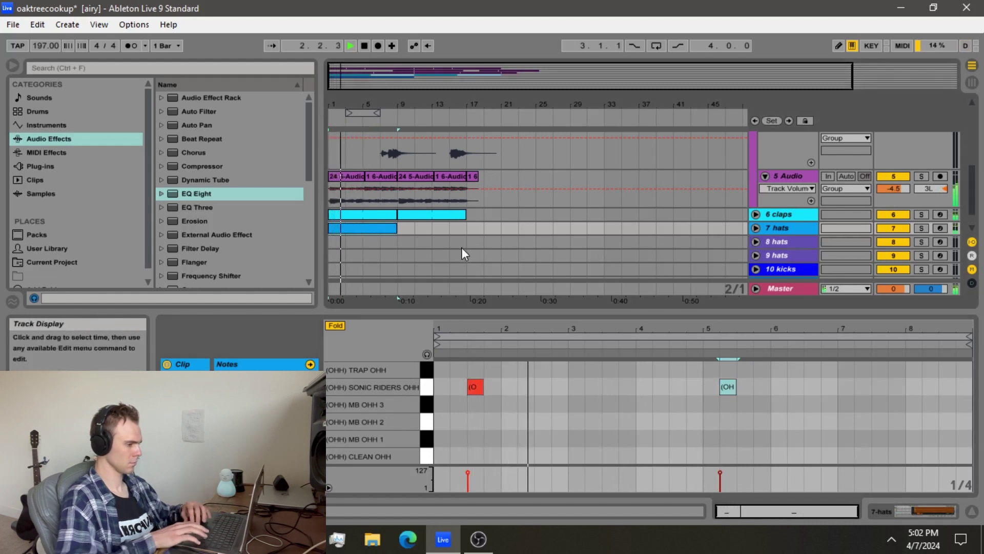
pyautogui.hotkey('ctrl', 'd')
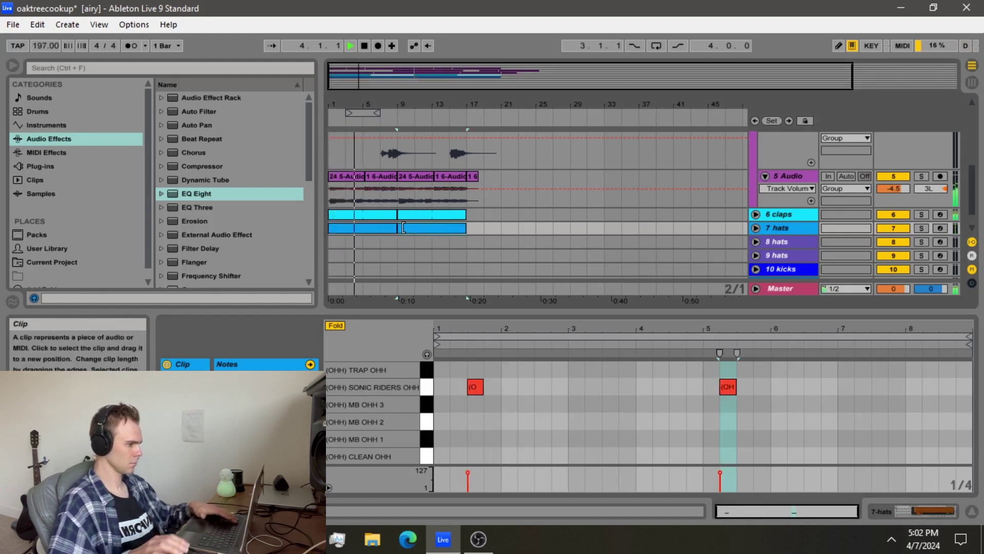
# Move the second open-hat note in the first 7 hats clip one beat later, to 5.3
pyautogui.moveTo(361, 104); pyautogui.dragTo(363, 142)
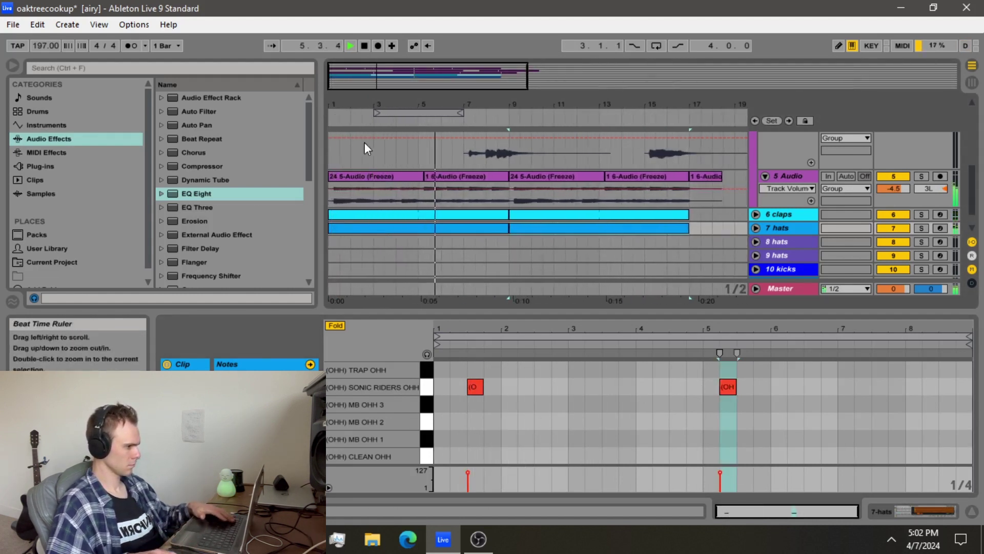
pyautogui.doubleClick(436, 229)
pyautogui.press('space')
pyautogui.press('space')
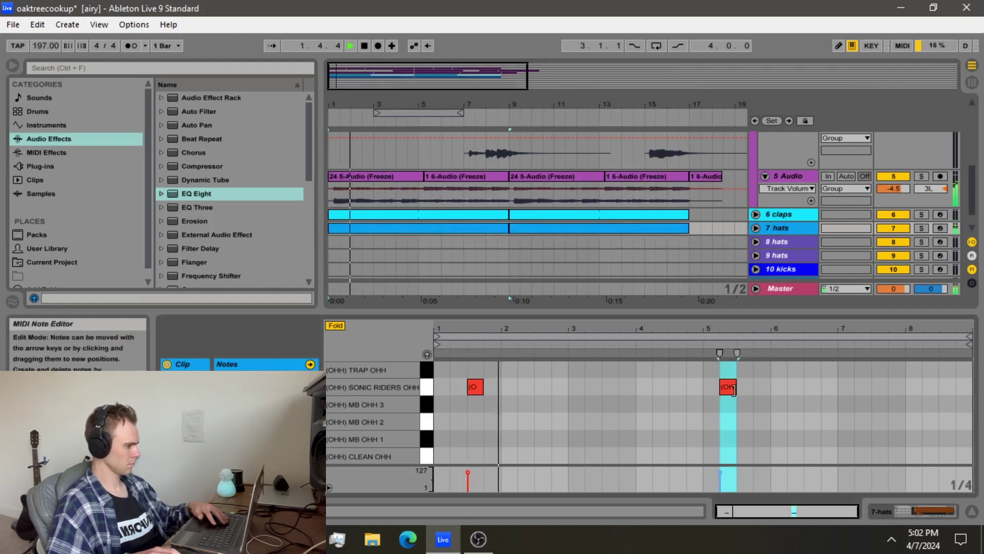
pyautogui.moveTo(733, 388); pyautogui.dragTo(749, 388)
# Insert an empty four-bar MIDI clip from bar 1 to bar 5 on the 8 hats track
pyautogui.click(424, 242)
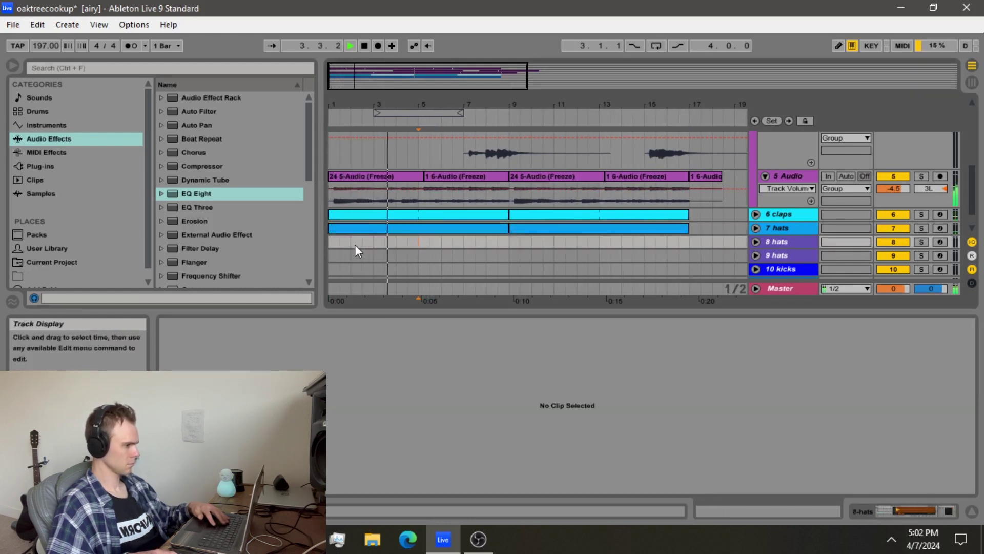
pyautogui.moveTo(331, 242); pyautogui.dragTo(420, 248)
pyautogui.rightClick(421, 244)
pyautogui.click(463, 331)
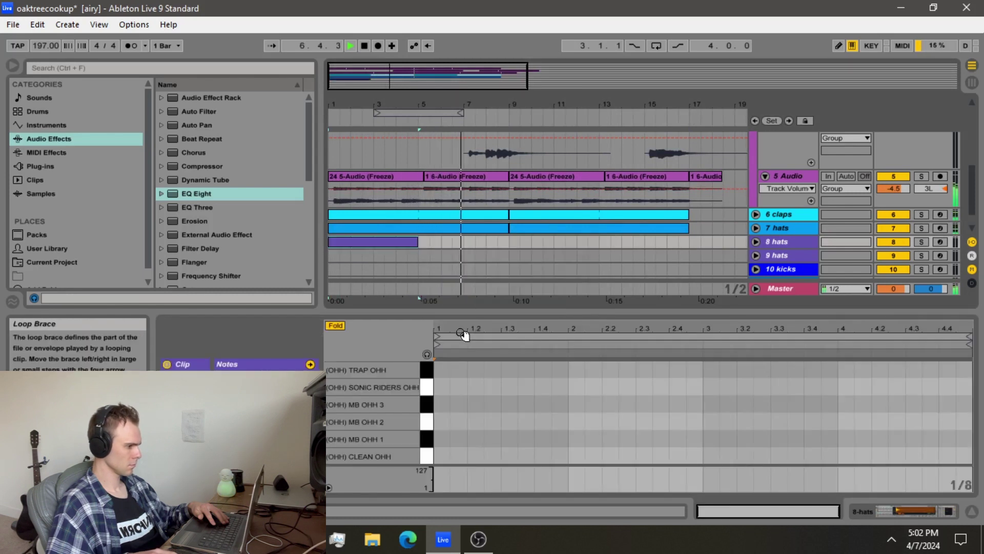
# Place Stoopidxool Hat notes at 1.2, 1.4, 2.2, 2.4, 3.2, 3.4 and 4.2, and extend the 8 hats clip to bar 9
pyautogui.scroll(-4, 482, 396)
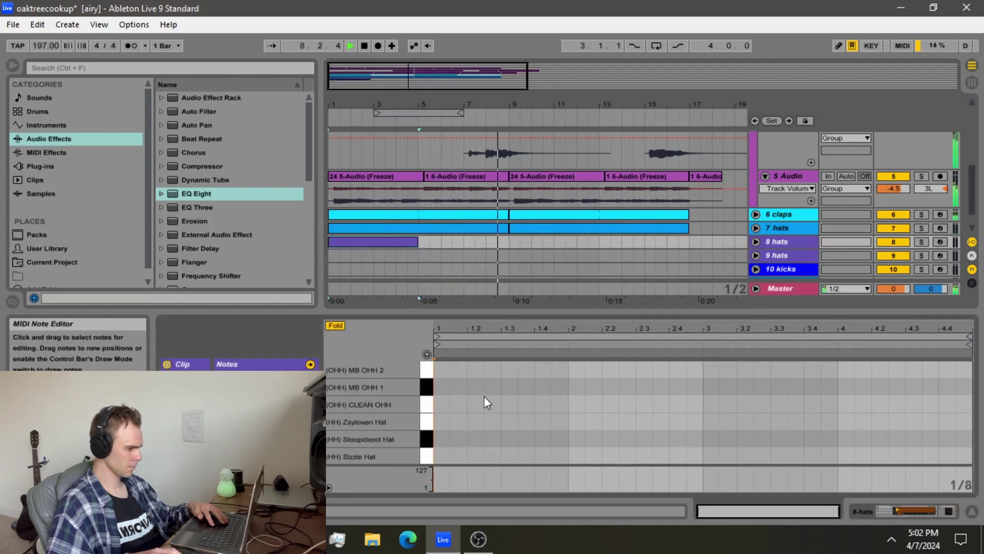
pyautogui.doubleClick(476, 405)
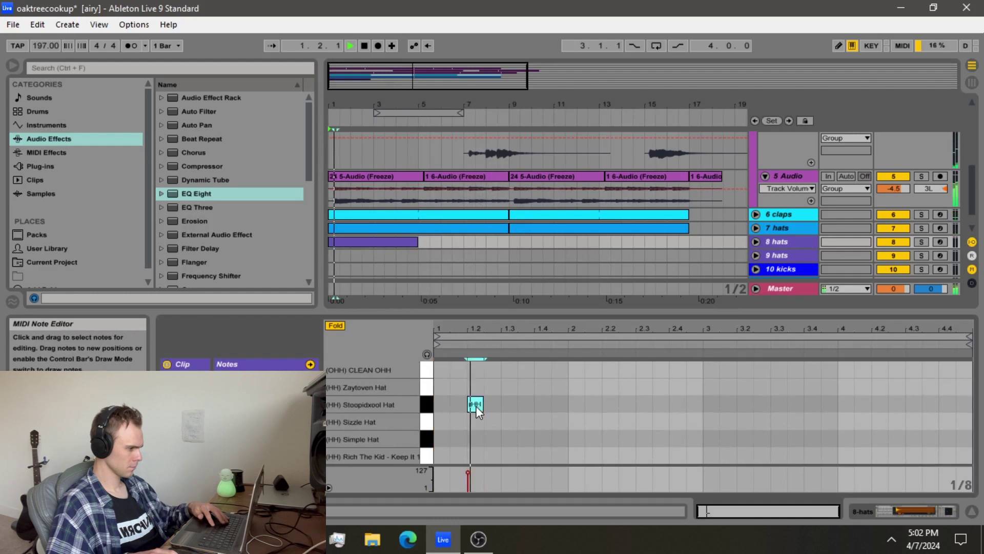
pyautogui.doubleClick(538, 405)
pyautogui.doubleClick(610, 405)
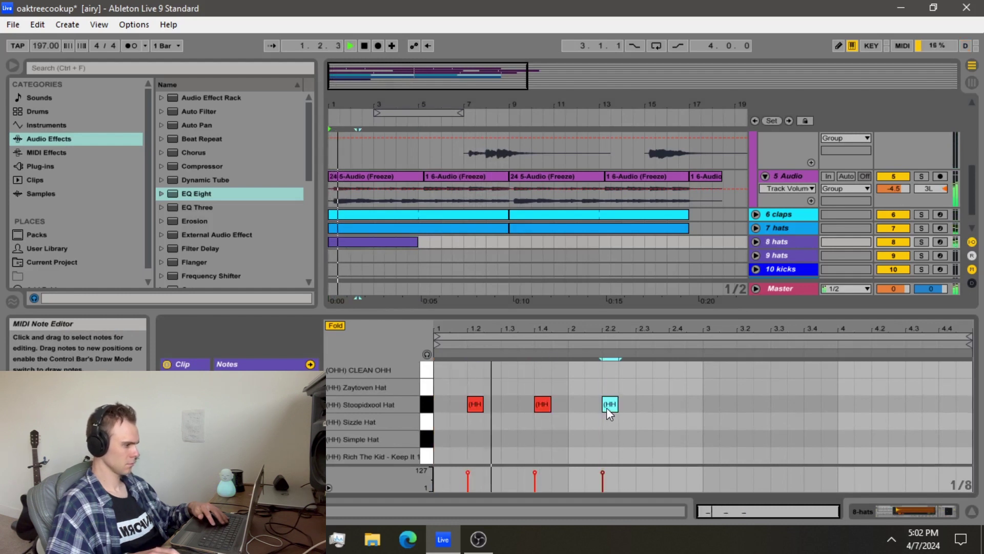
pyautogui.doubleClick(678, 405)
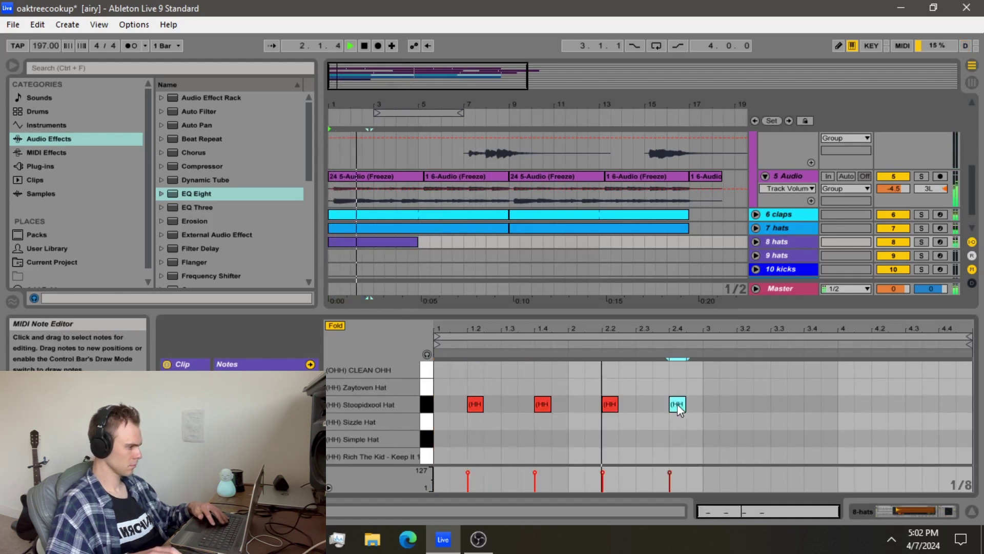
pyautogui.doubleClick(745, 405)
pyautogui.doubleClick(813, 405)
pyautogui.click(875, 406)
pyautogui.doubleClick(875, 406)
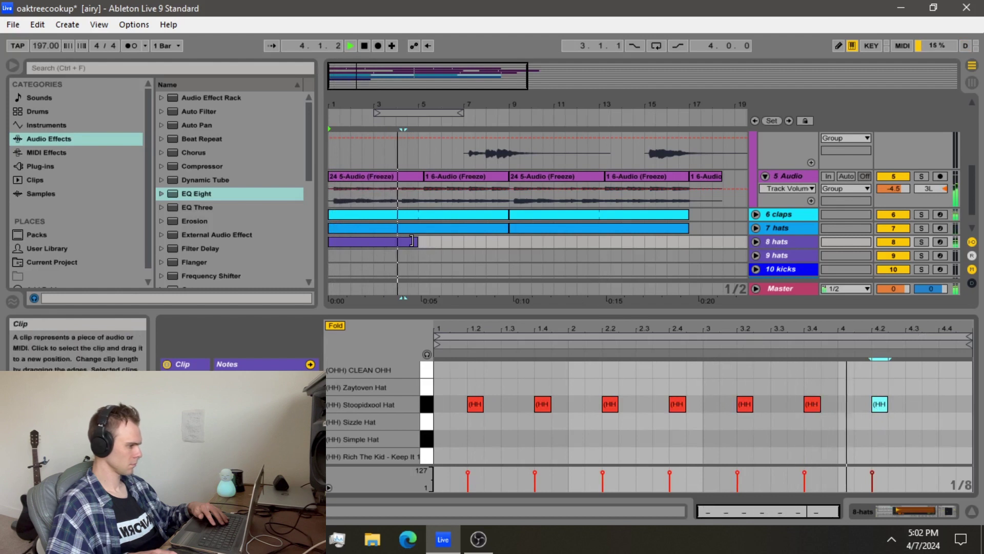
pyautogui.moveTo(418, 242); pyautogui.dragTo(504, 244)
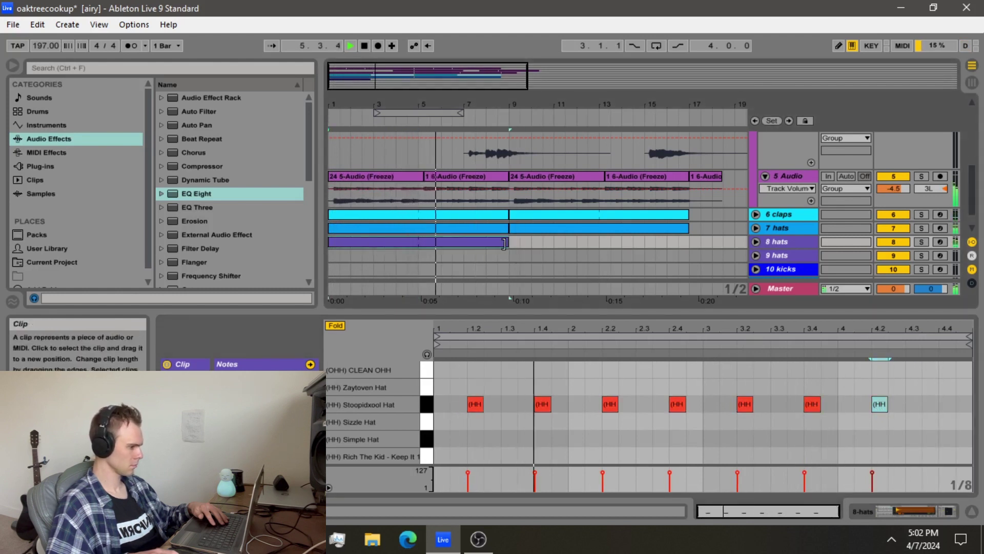
pyautogui.doubleClick(946, 411)
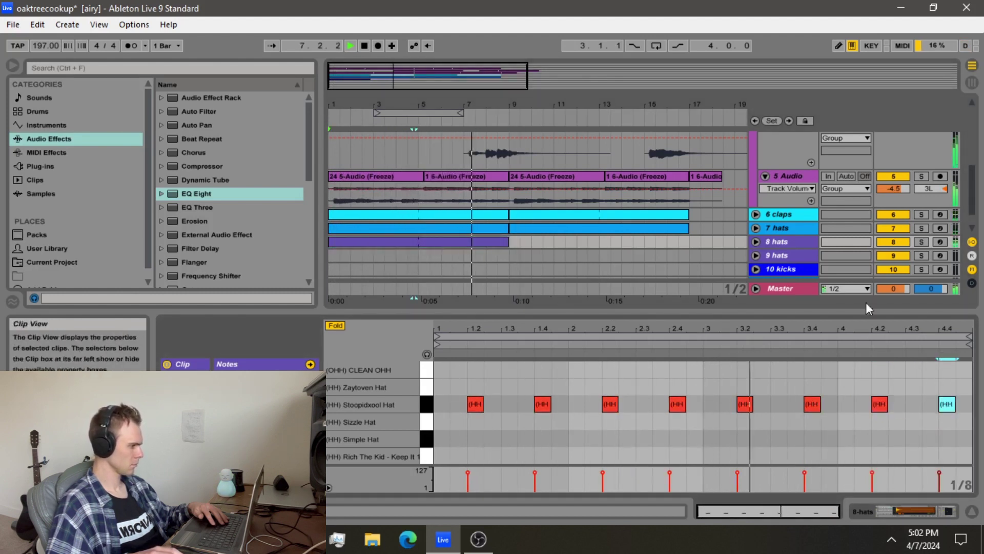
pyautogui.click(756, 227)
pyautogui.press('Delete')
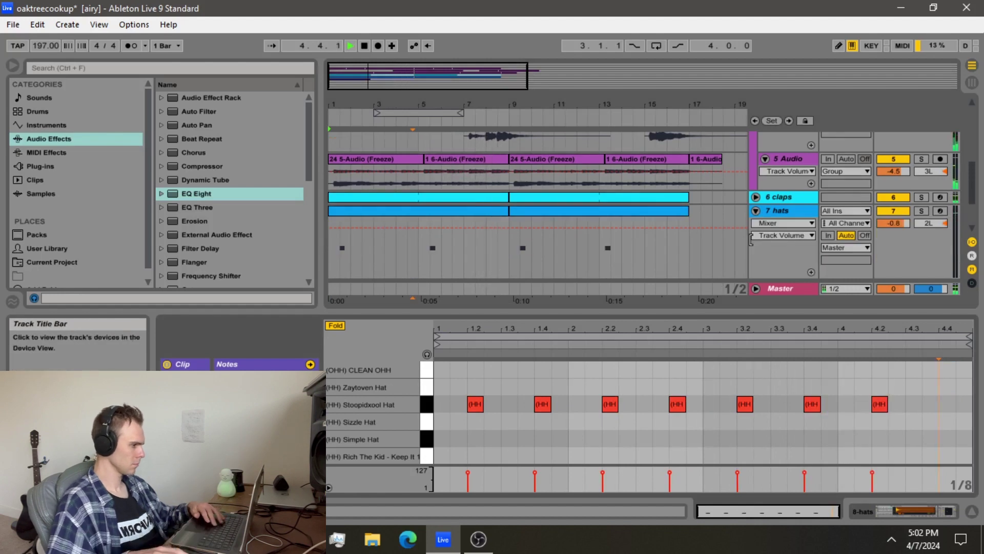
# Split the 8 hats clip at bar 5 and add a Stoopidxool Hat note at 4.4 in the second half
pyautogui.scroll(-3, 411, 257)
pyautogui.press('space')
pyautogui.moveTo(417, 232); pyautogui.dragTo(426, 217)
pyautogui.press('space')
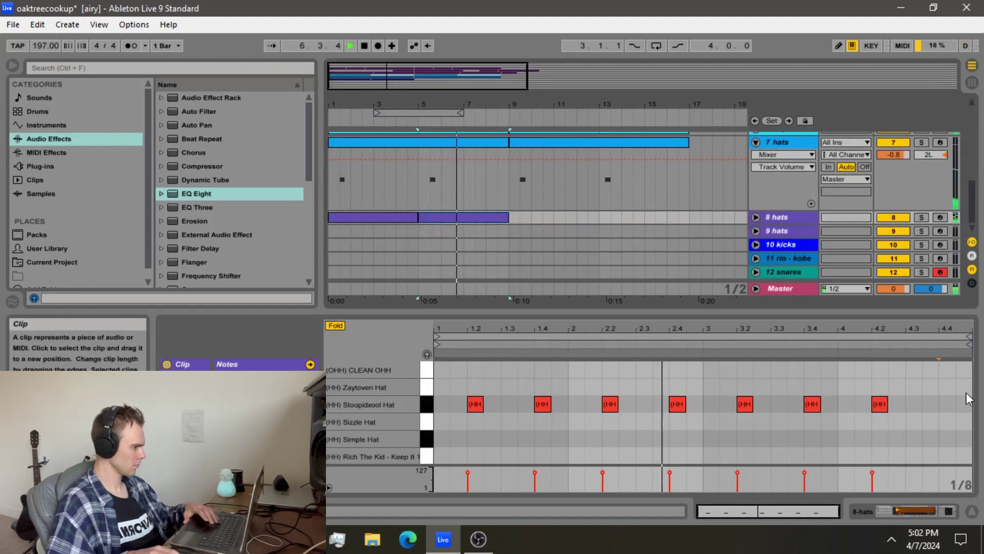
pyautogui.doubleClick(943, 405)
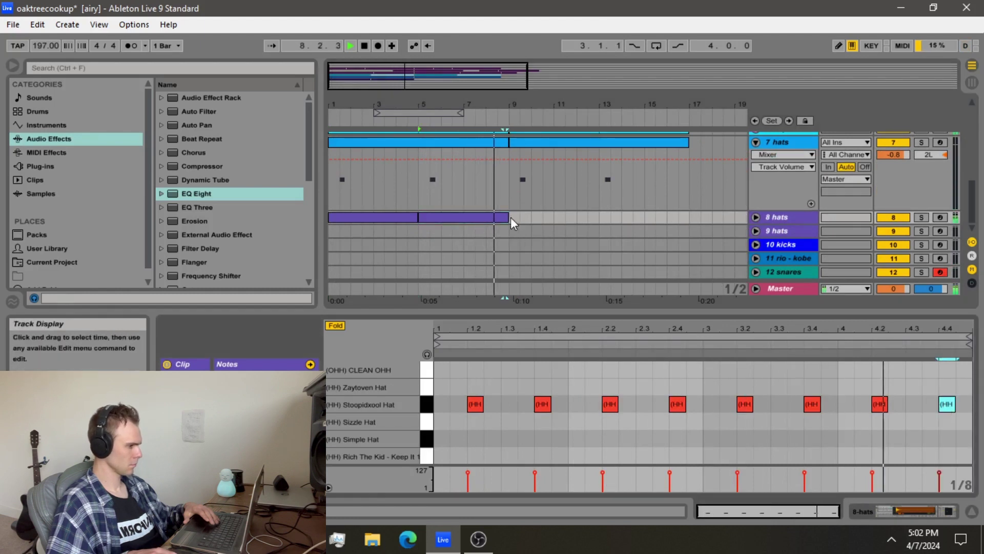
# Duplicate both 8 hats clips so the pattern fills bars 9 to 17
pyautogui.moveTo(331, 230); pyautogui.dragTo(503, 214)
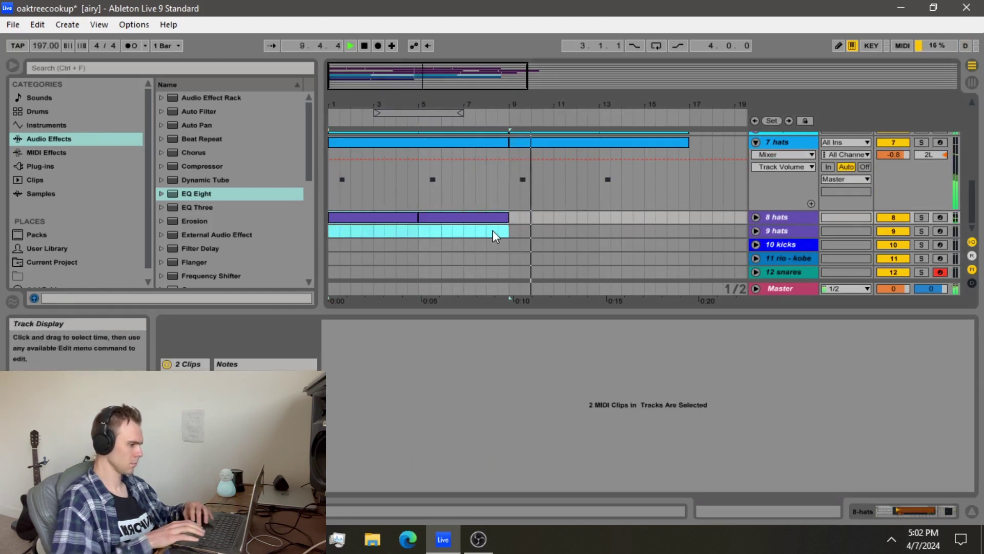
pyautogui.hotkey('ctrl', 'd')
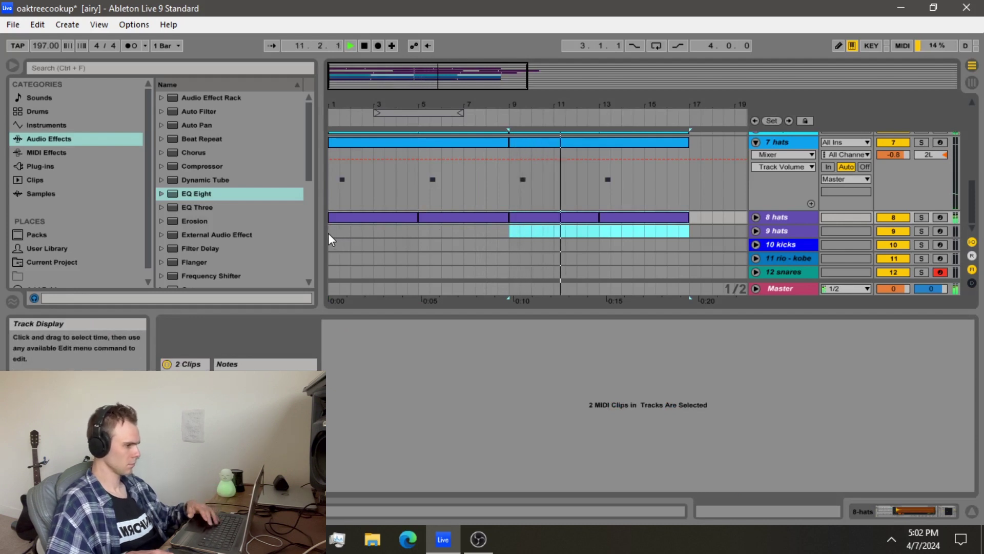
# Insert an empty four-bar MIDI clip from bar 1 to bar 5 on the kicks track
pyautogui.moveTo(334, 246); pyautogui.dragTo(422, 255)
pyautogui.rightClick(421, 255)
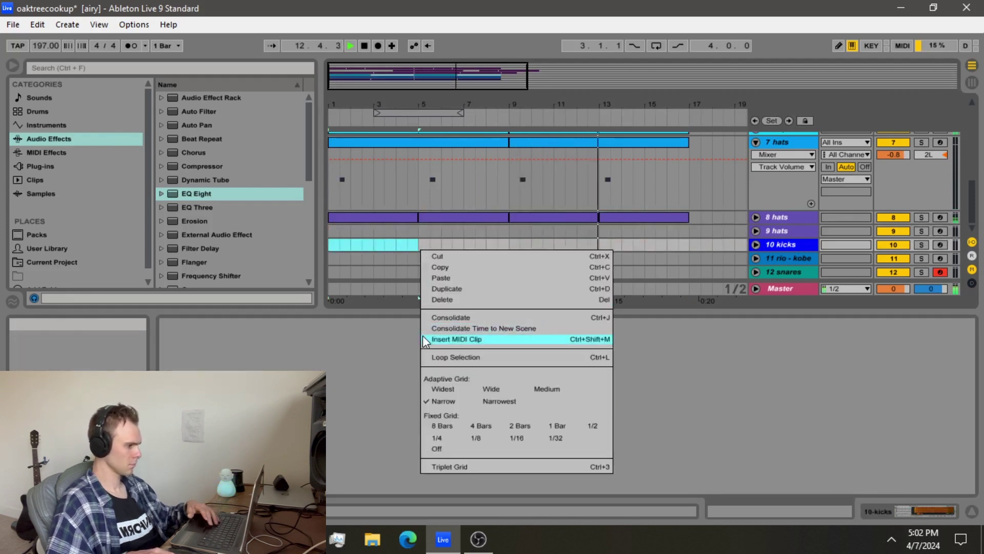
pyautogui.click(451, 398)
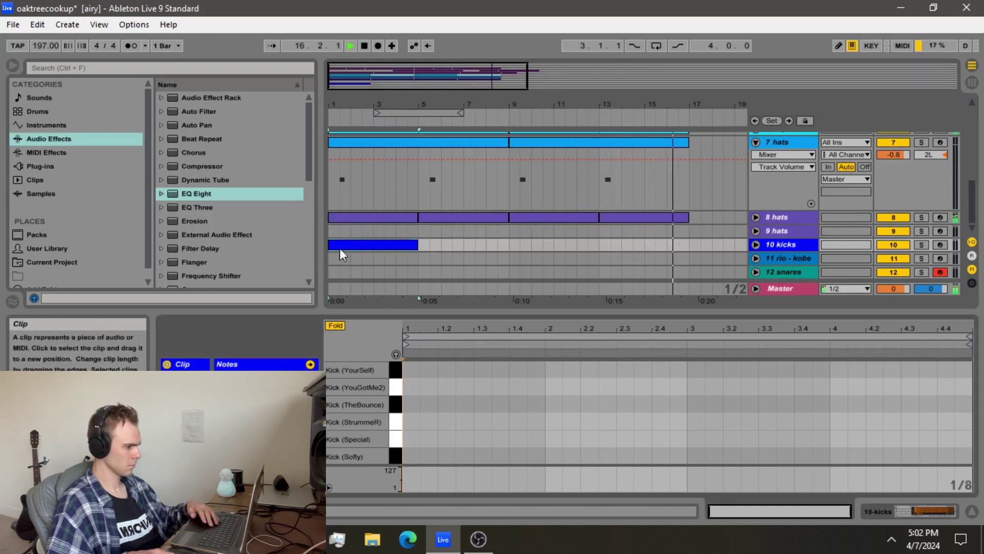
# Place Kick (Cool) notes at 1 and 3.3, and duplicate the kicks clip up to bar 9
pyautogui.press('space')
pyautogui.scroll(-3, 401, 391)
pyautogui.scroll(-2, 410, 426)
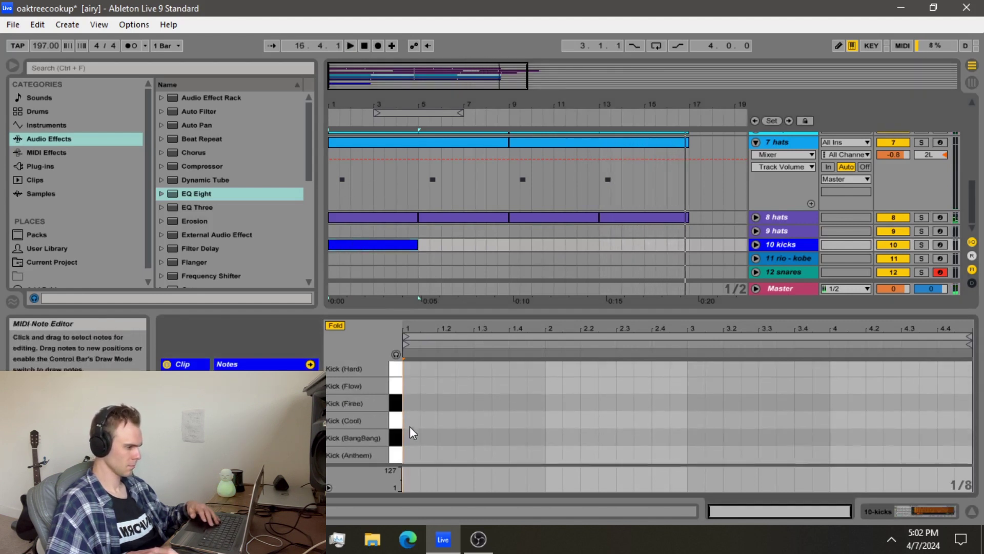
pyautogui.doubleClick(410, 426)
pyautogui.press('space')
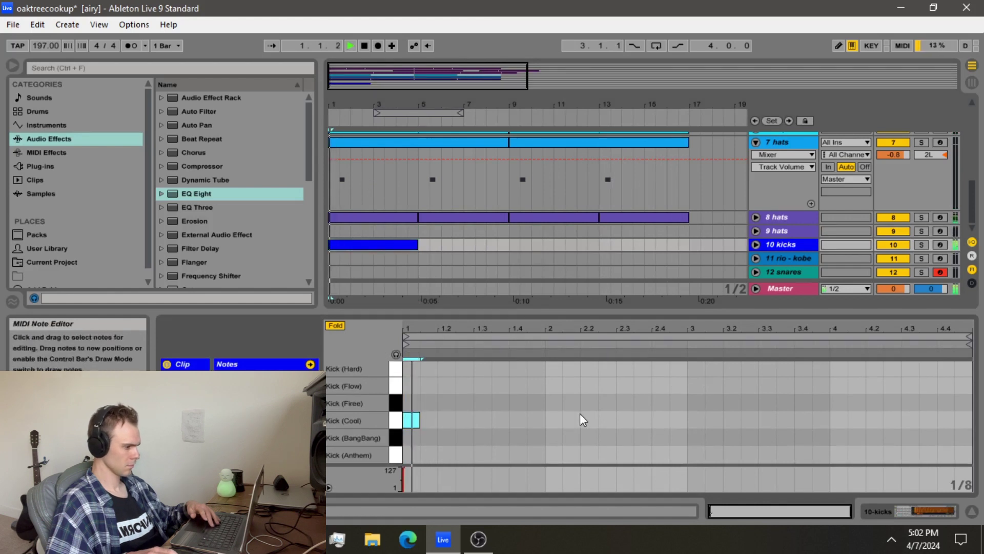
pyautogui.doubleClick(769, 420)
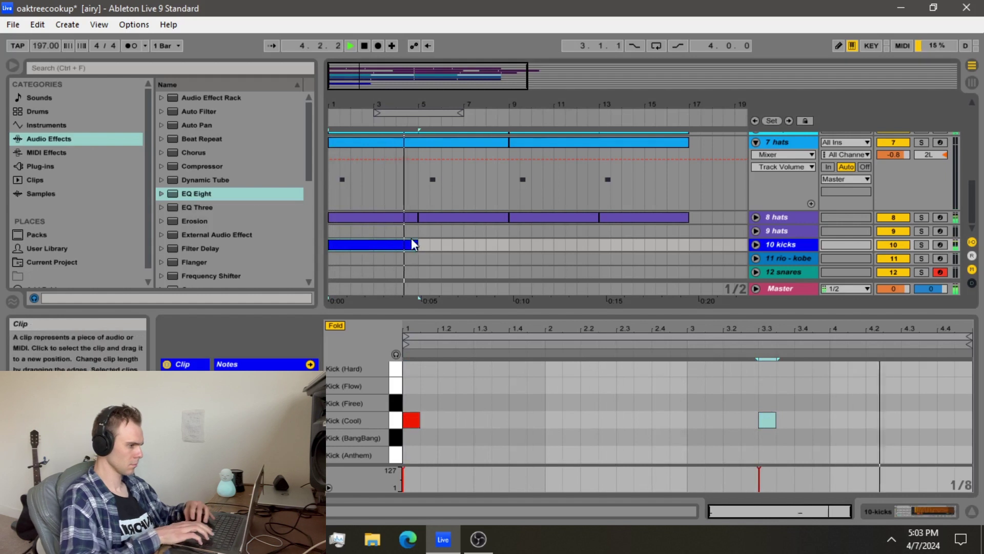
pyautogui.hotkey('ctrl', 'd')
# Add a Kick (Cool) note at 4.4 in the duplicated kicks clip
pyautogui.moveTo(708, 393); pyautogui.dragTo(797, 444)
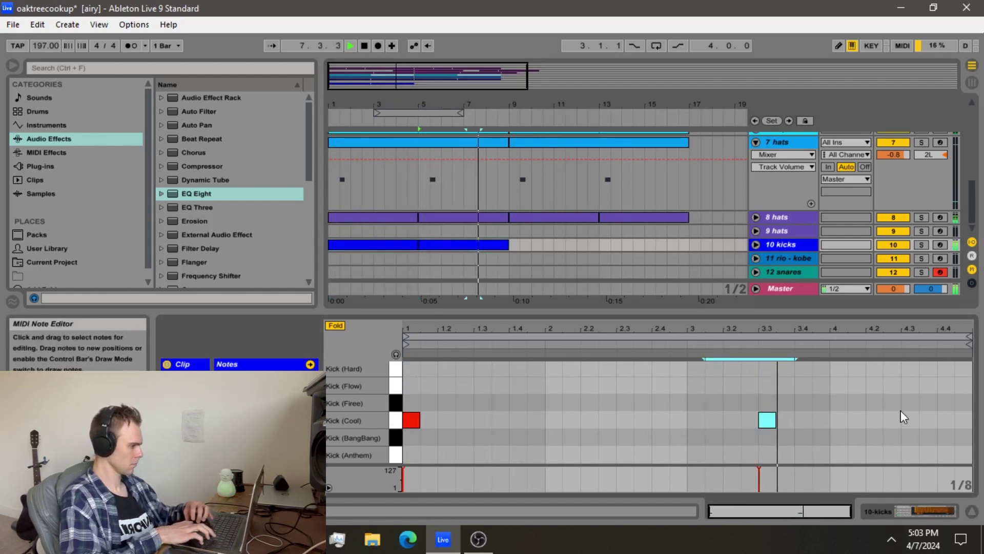
pyautogui.doubleClick(920, 414)
pyautogui.press('Left')
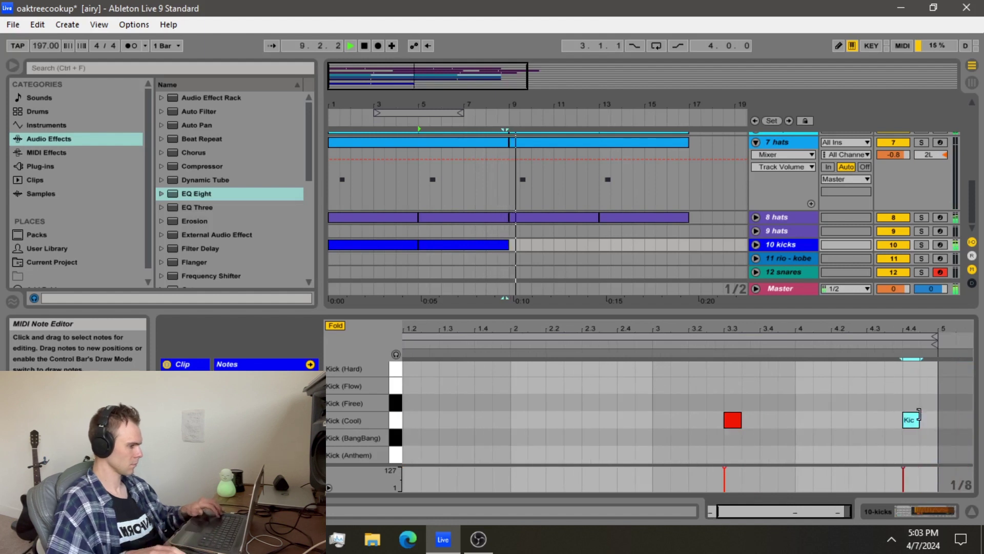
# Play back the kick pattern, and copy the kicks clips from bars 1 to 9 into bars 9 to 17
pyautogui.press('space')
pyautogui.click(491, 255)
pyautogui.press('space')
pyautogui.click(491, 242)
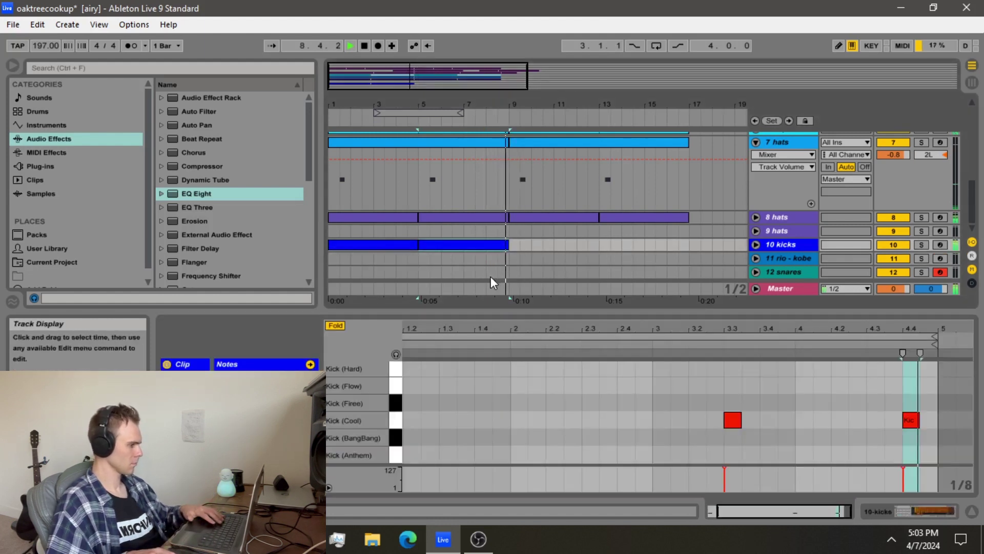
pyautogui.moveTo(513, 256); pyautogui.dragTo(249, 241)
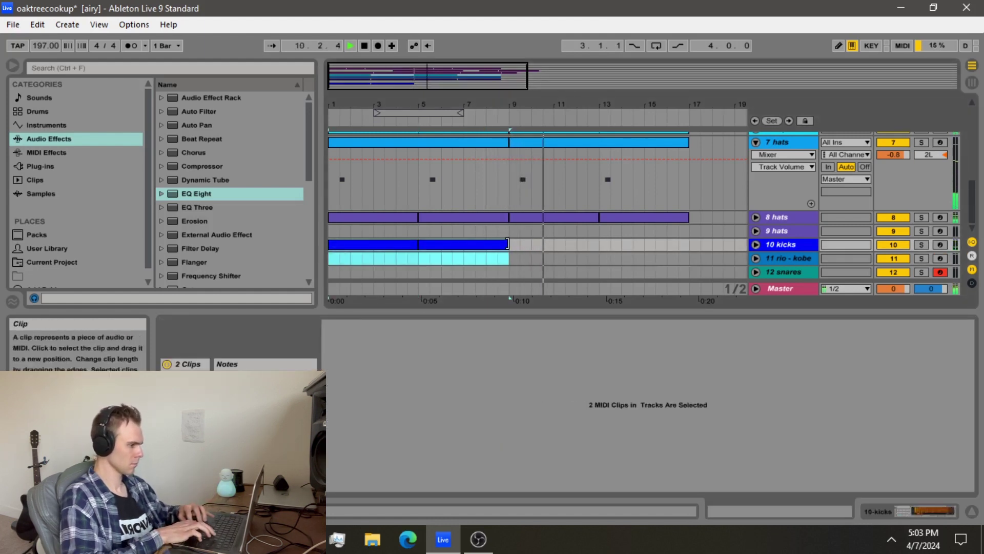
pyautogui.click(513, 243)
pyautogui.hotkey('ctrl', 'v')
pyautogui.press('-')
pyautogui.press('-')
pyautogui.scroll(2, 666, 237)
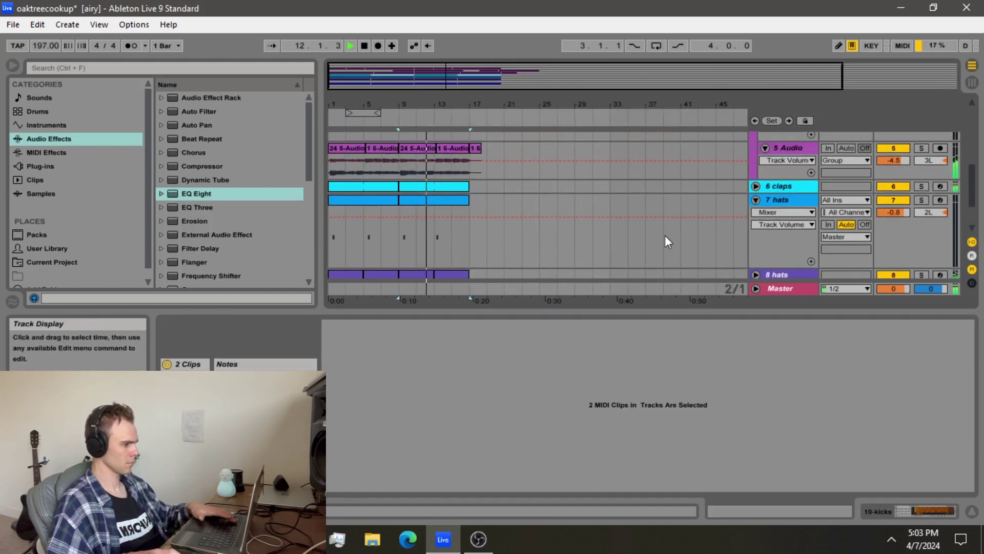
# Fold the 7 hats, 3 Audio, 4 Audio and 5 Audio tracks and stop playback
pyautogui.scroll(-1, 672, 236)
pyautogui.click(757, 172)
pyautogui.scroll(1, 472, 239)
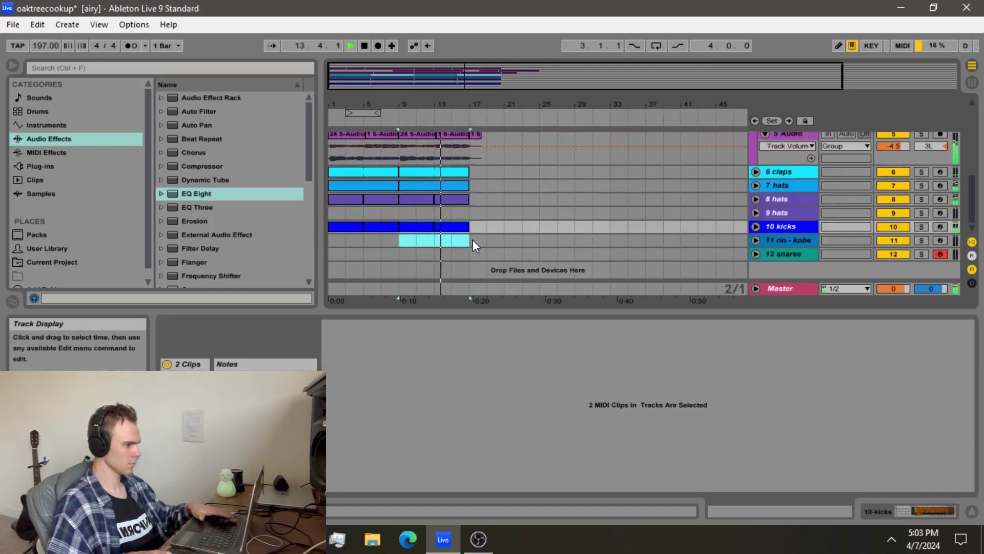
pyautogui.moveTo(472, 238); pyautogui.dragTo(323, 110)
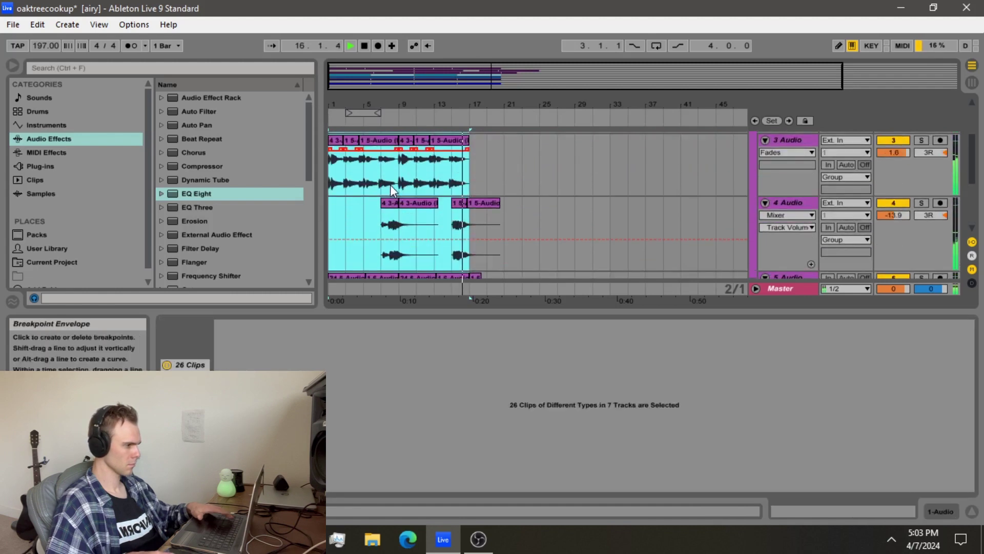
pyautogui.click(468, 181)
pyautogui.click(454, 190)
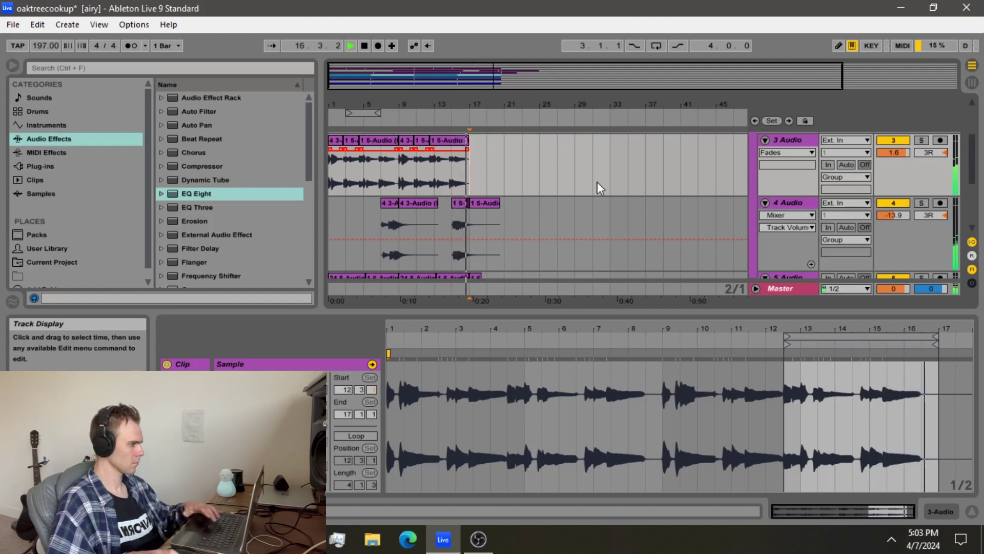
pyautogui.press('space')
pyautogui.click(764, 141)
pyautogui.click(764, 153)
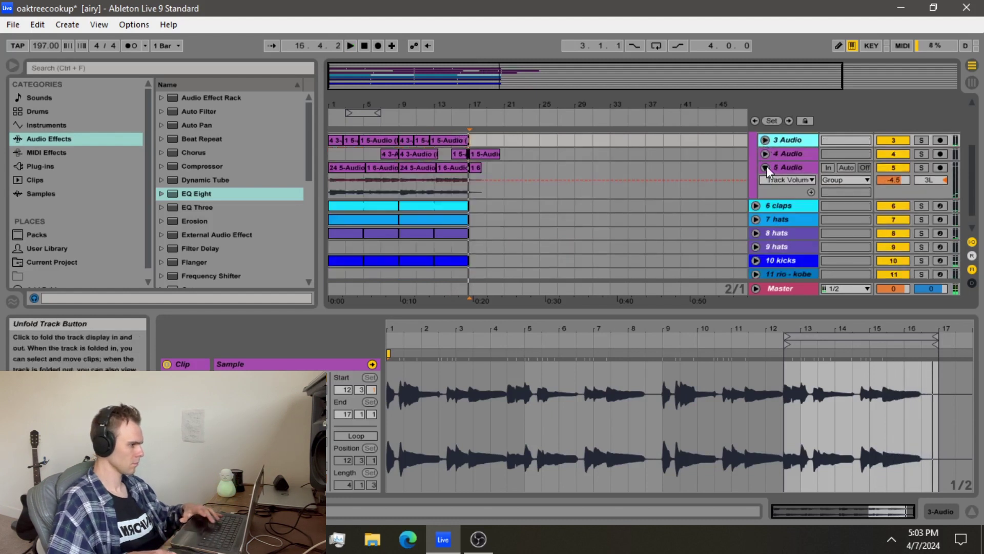
pyautogui.click(766, 166)
# Duplicate the melody and drum clips of bars 1 to 17 into bars 17 to 33, and play from around bar 15
pyautogui.moveTo(465, 145); pyautogui.dragTo(125, 327)
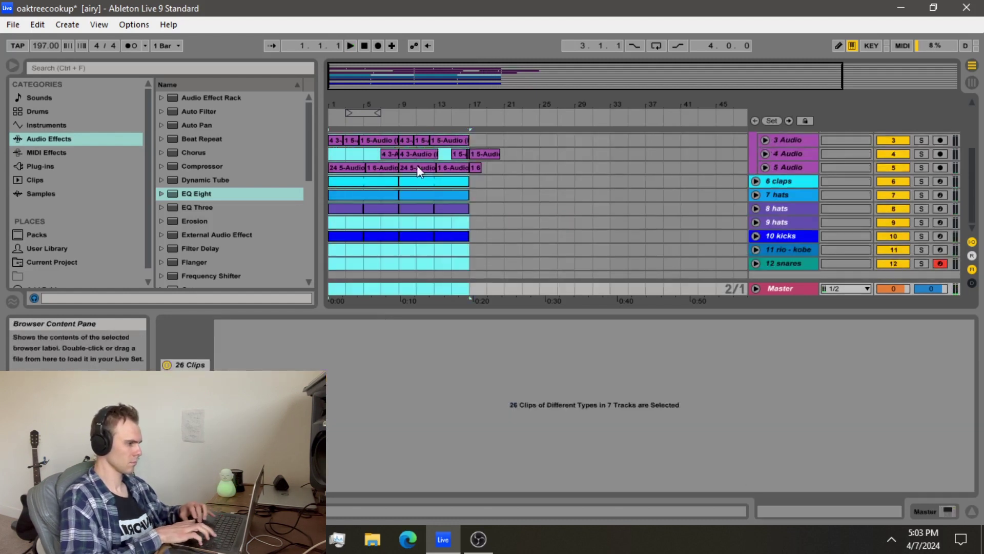
pyautogui.hotkey('ctrl', 'd')
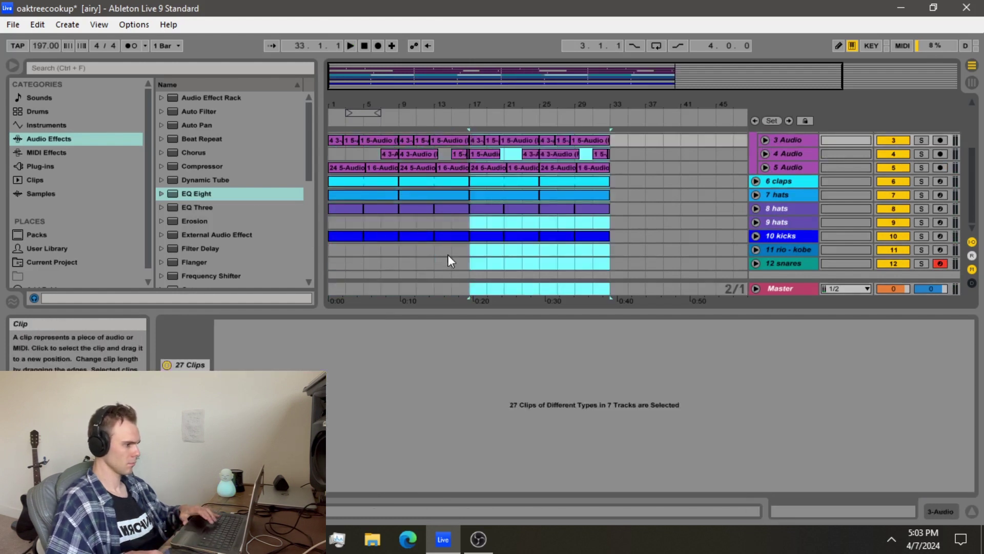
pyautogui.click(456, 222)
pyautogui.press('space')
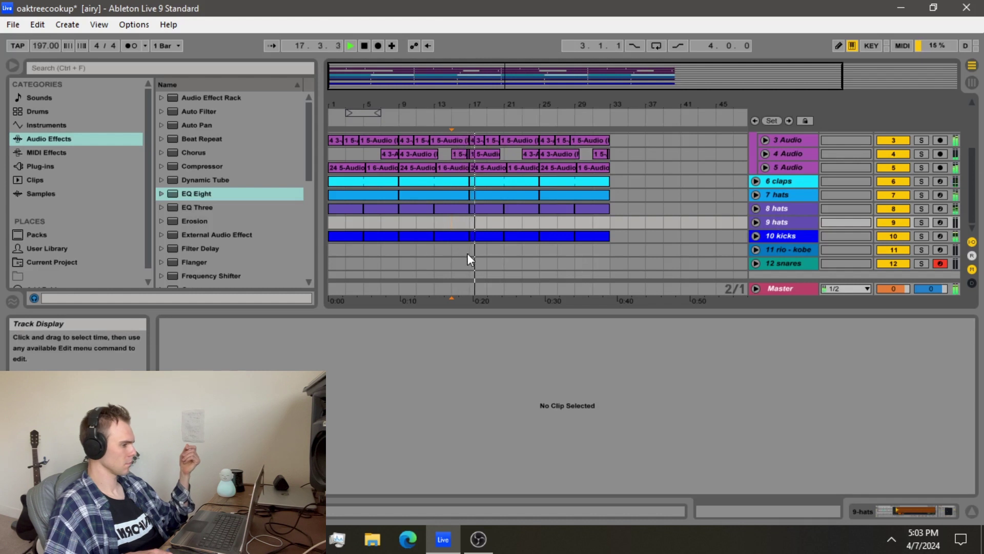
# Insert an empty four-bar MIDI clip from bar 17 to bar 21 on the 11 rio - kobe track
pyautogui.moveTo(469, 253); pyautogui.dragTo(502, 251)
pyautogui.rightClick(500, 251)
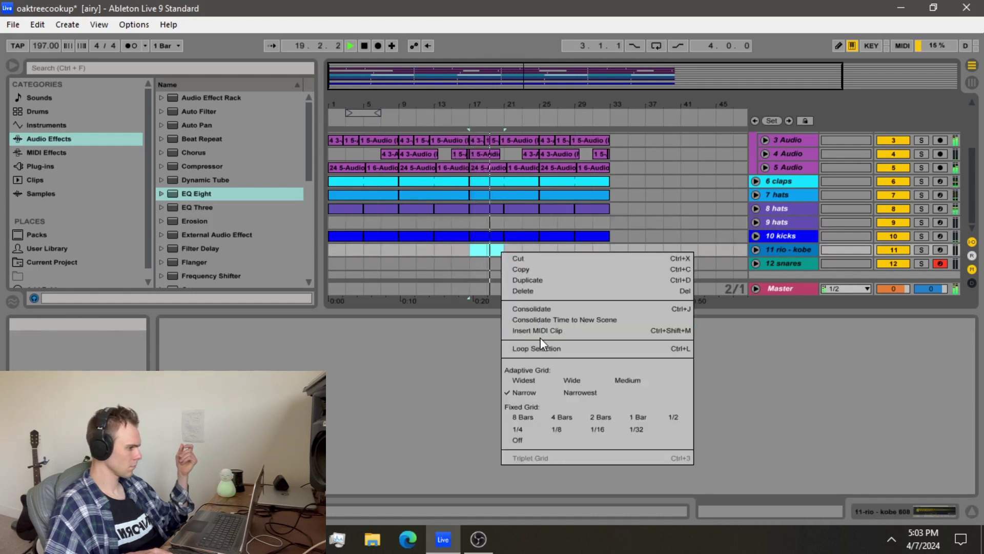
pyautogui.click(540, 332)
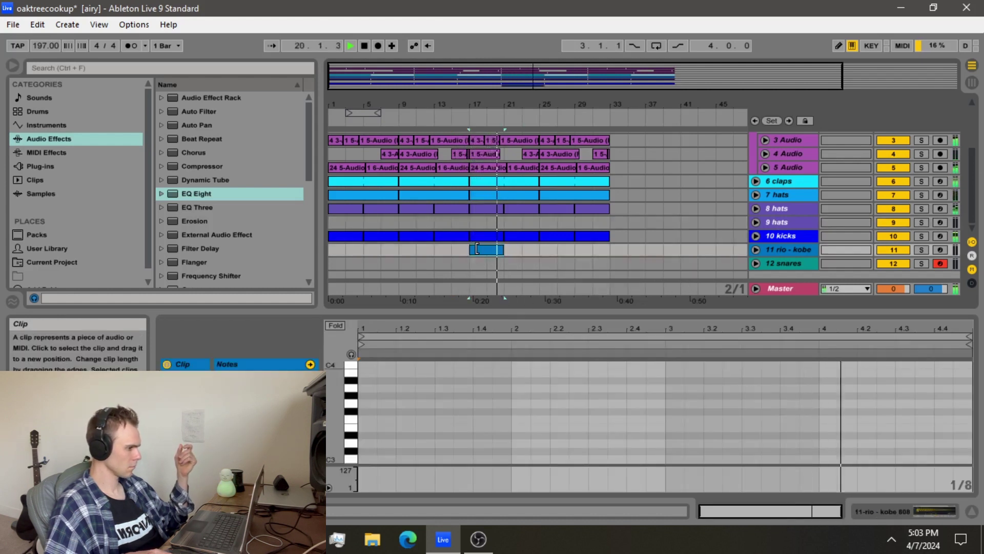
# Draw a G3 bass note from 1 to 2.3 and copy it to 3.3
pyautogui.doubleClick(371, 402)
pyautogui.moveTo(378, 403); pyautogui.dragTo(579, 406)
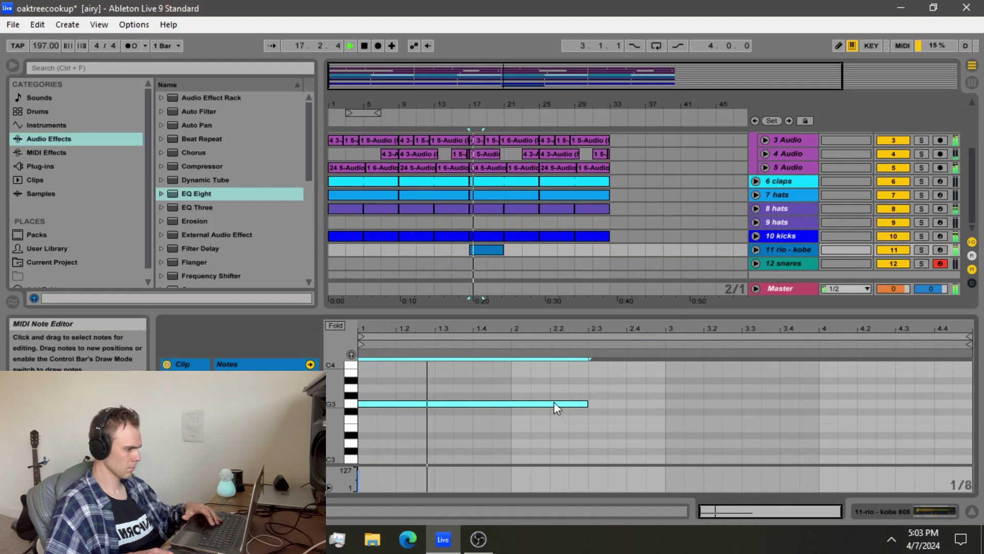
pyautogui.click(742, 379)
pyautogui.hotkey('ctrl', 'v')
# Duplicate the 11 rio - kobe clip to bar 21 and transpose all notes in the copy down three semitones to E3
pyautogui.click(493, 249)
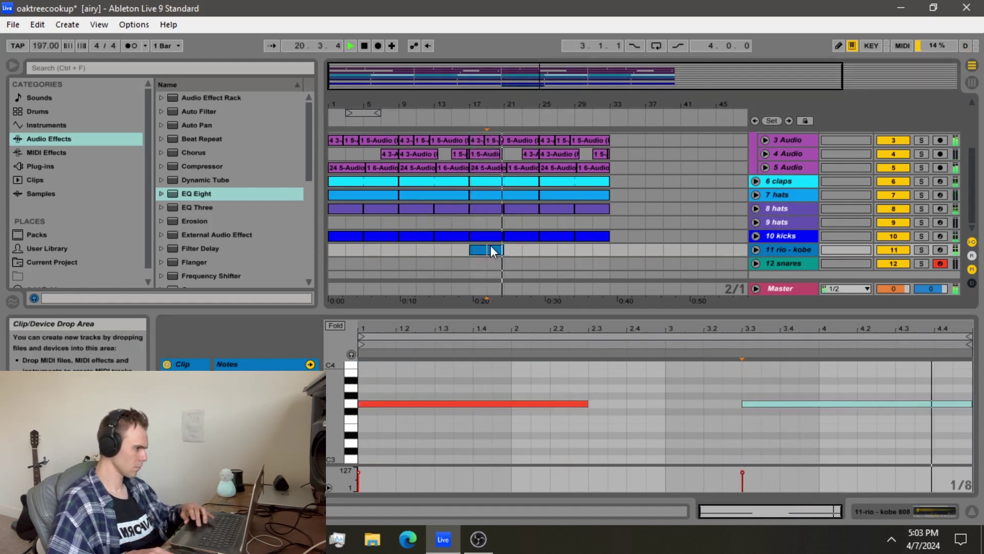
pyautogui.hotkey('ctrl', 'd')
pyautogui.click(439, 373)
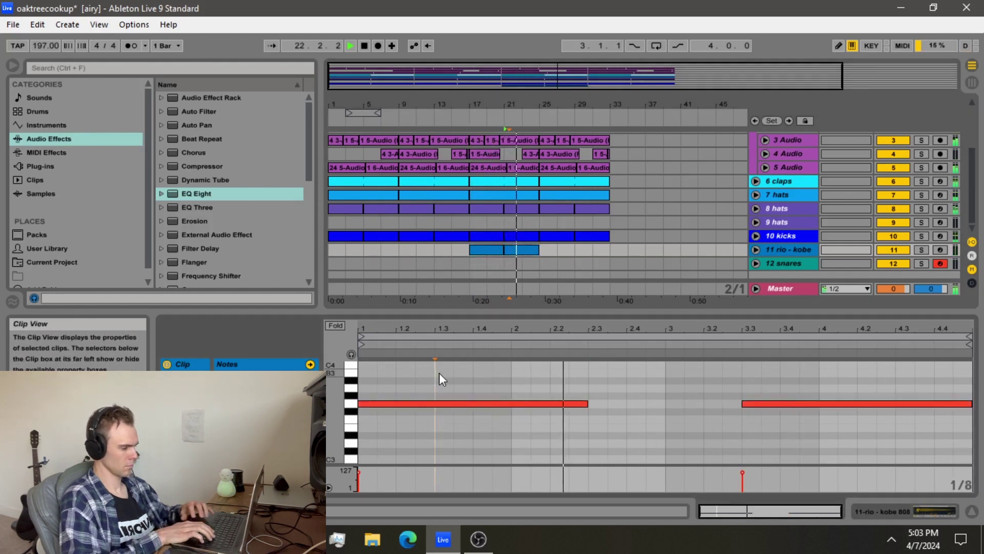
pyautogui.hotkey('ctrl', 'a')
pyautogui.press('Down')
pyautogui.press('Down')
pyautogui.press('Down')
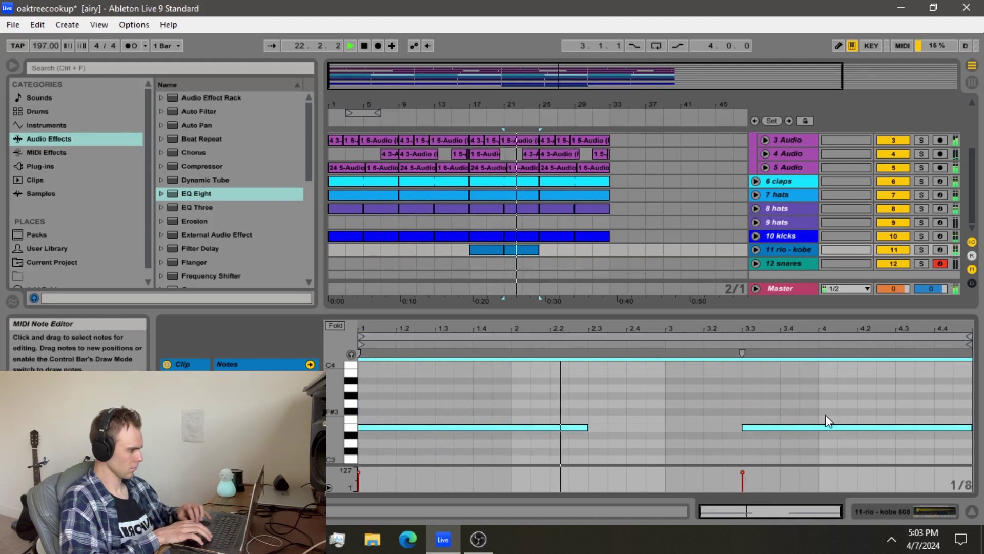
# Copy the E3 note starting at 3.3 to 4.2 and 4.4 in the second 11 rio - kobe clip
pyautogui.click(858, 408)
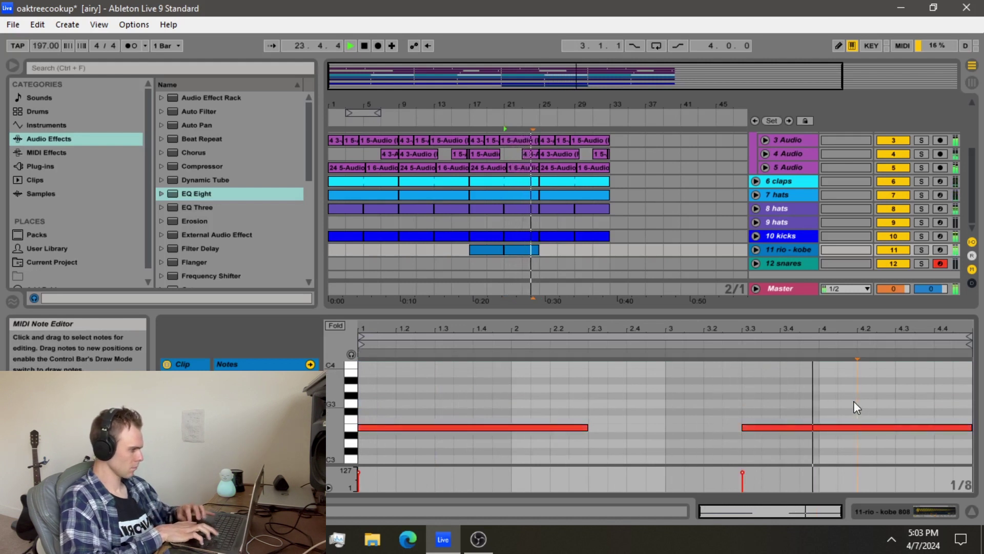
pyautogui.click(857, 426)
pyautogui.hotkey('ctrl', 'c')
pyautogui.click(859, 386)
pyautogui.hotkey('ctrl', 'v')
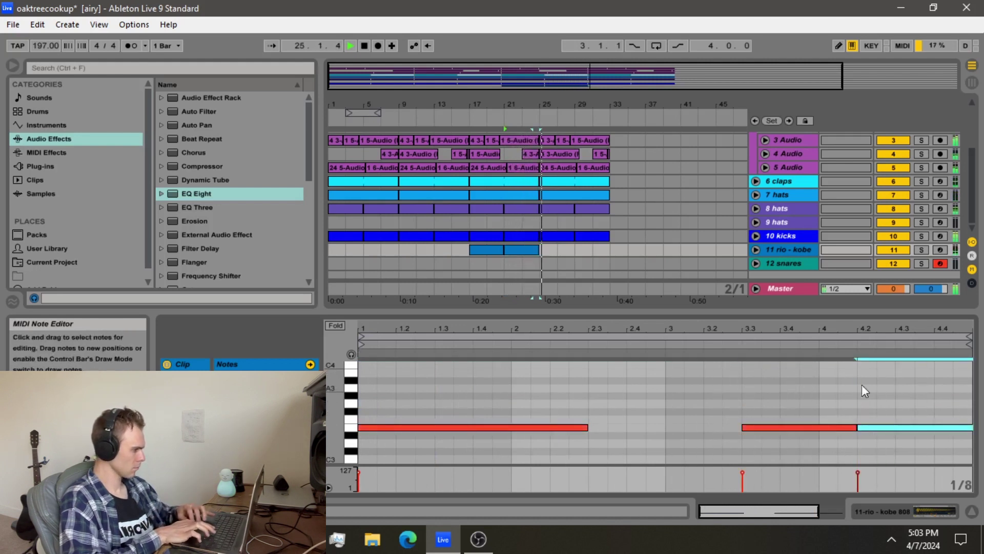
pyautogui.click(943, 385)
pyautogui.hotkey('ctrl', 'v')
# Add a short bass note just before 3.3 in both 11 rio - kobe clips, G3 in the first and E3 in the second
pyautogui.press('space')
pyautogui.click(491, 253)
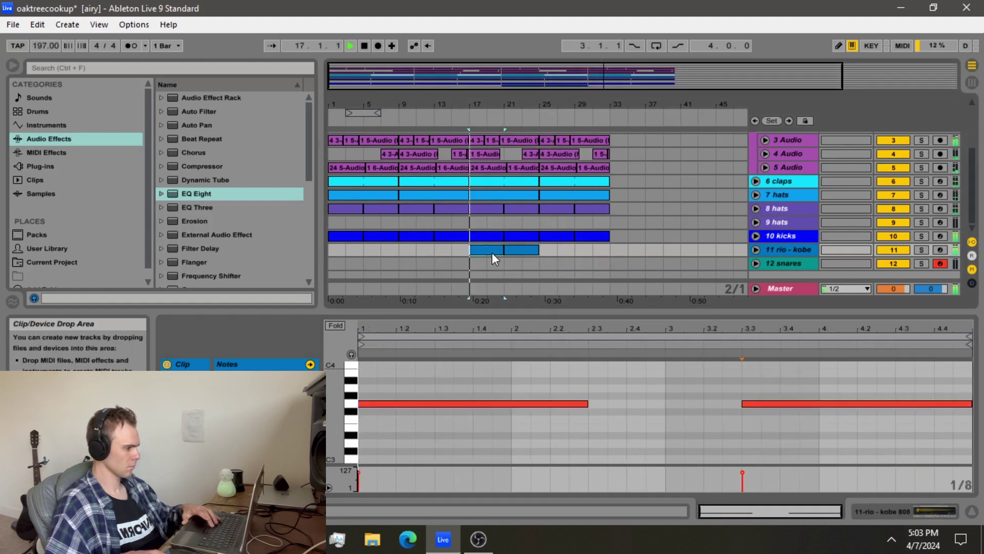
pyautogui.press('space')
pyautogui.doubleClick(718, 405)
pyautogui.moveTo(711, 405); pyautogui.dragTo(729, 404)
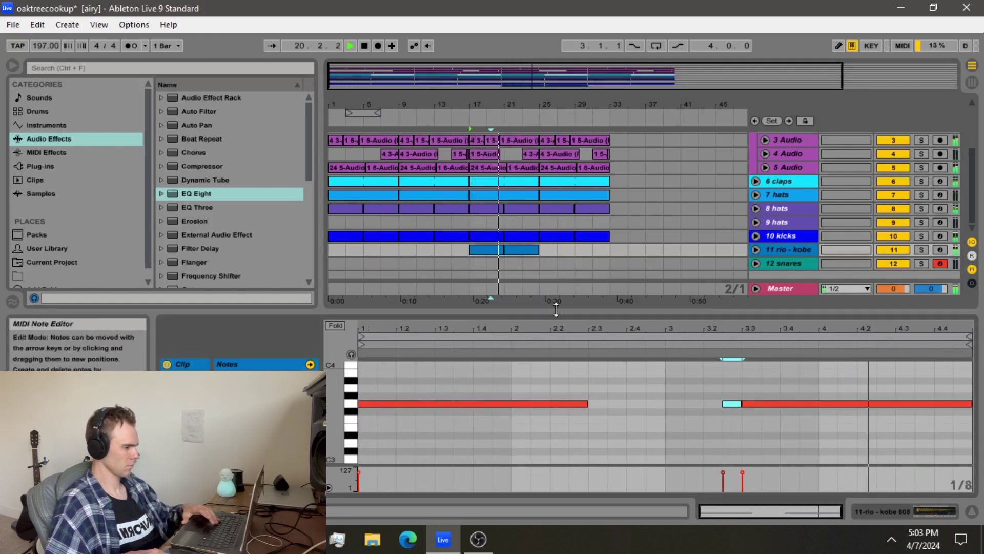
pyautogui.click(529, 248)
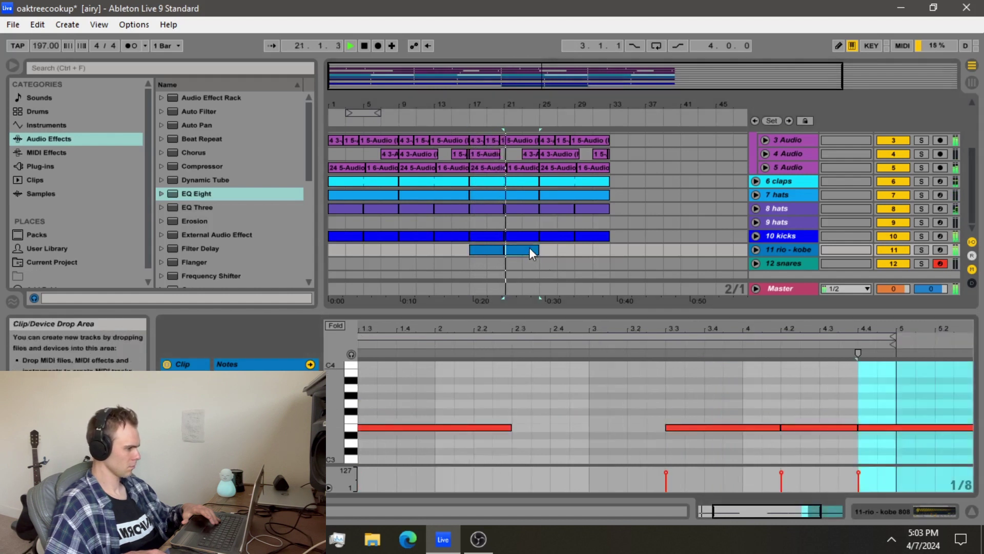
pyautogui.doubleClick(656, 427)
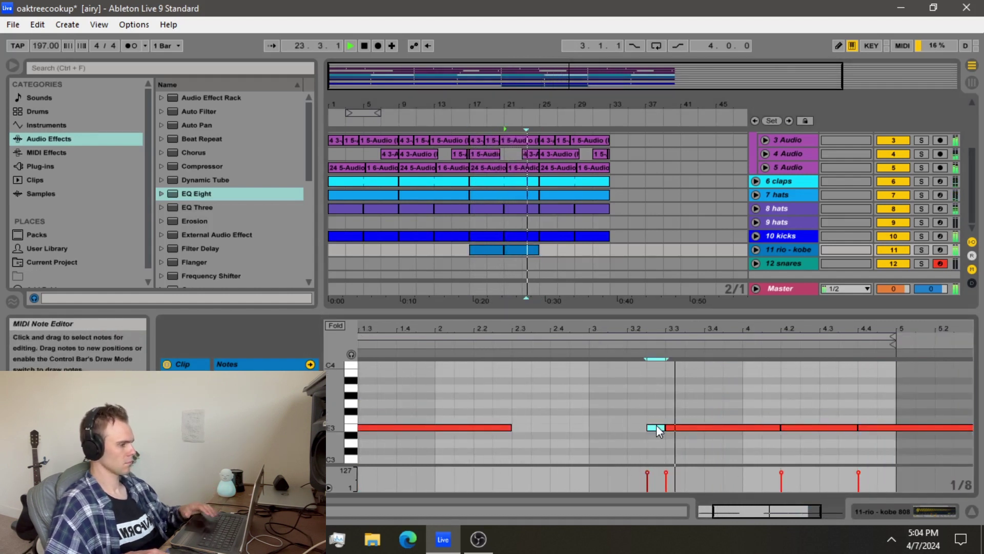
# Duplicate both 11 rio - kobe clips so the bass pattern fills bars 25 to 33
pyautogui.moveTo(467, 254); pyautogui.dragTo(528, 250)
pyautogui.hotkey('ctrl', 'd')
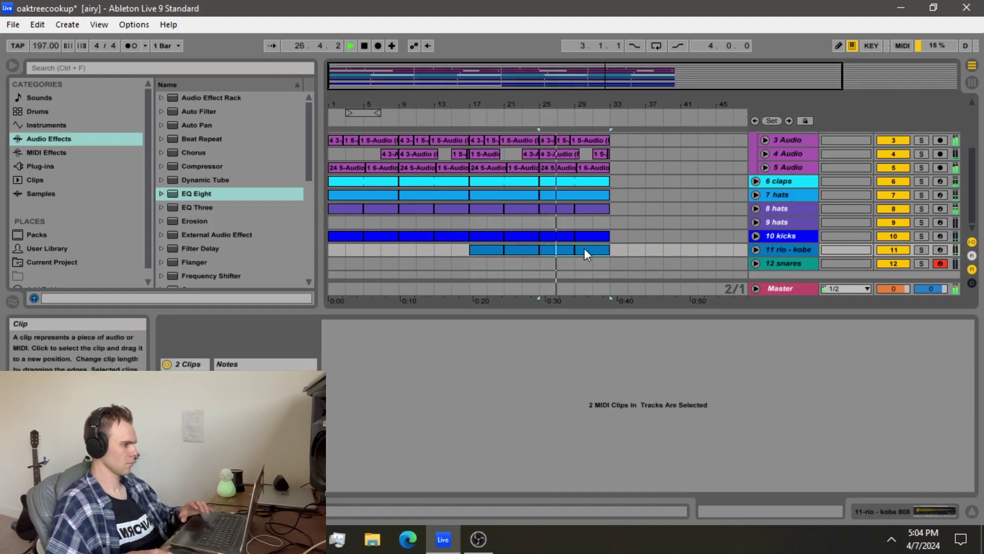
# Delete the E3 note at 4.4 in the last 11 rio - kobe clip and extend the 4.2 note to the clip's end
pyautogui.doubleClick(583, 249)
pyautogui.moveTo(893, 407); pyautogui.dragTo(907, 467)
pyautogui.press('Delete')
pyautogui.moveTo(859, 427); pyautogui.dragTo(896, 427)
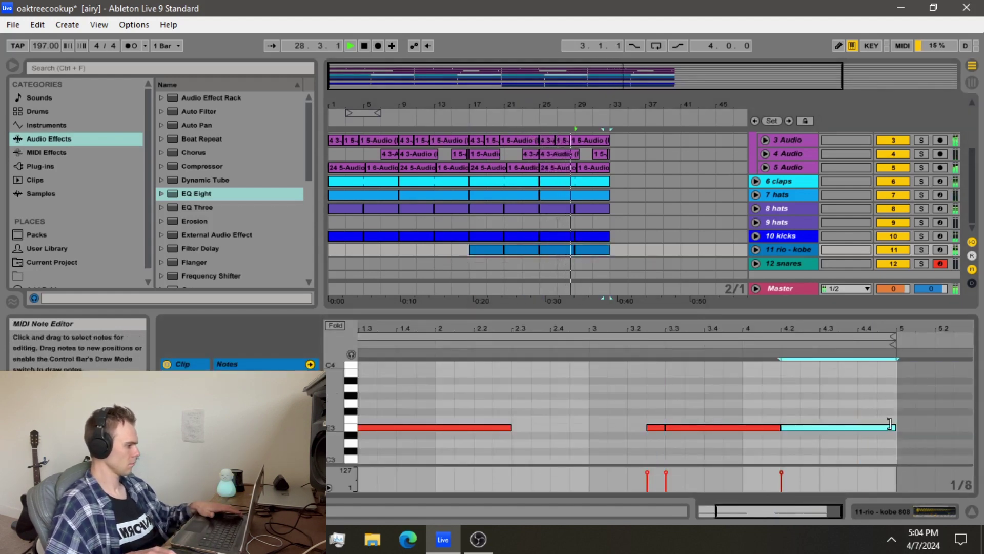
# Fold 2 Group and duplicate all tracks' clips from bars 17 to 33 into bars 33 to 49
pyautogui.scroll(3, 630, 208)
pyautogui.click(756, 201)
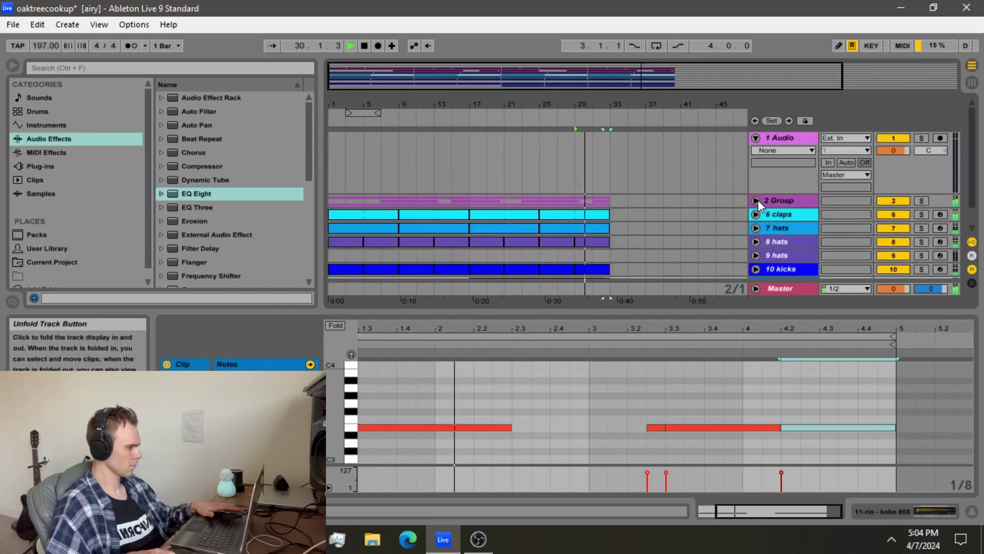
pyautogui.moveTo(470, 256); pyautogui.dragTo(607, 322)
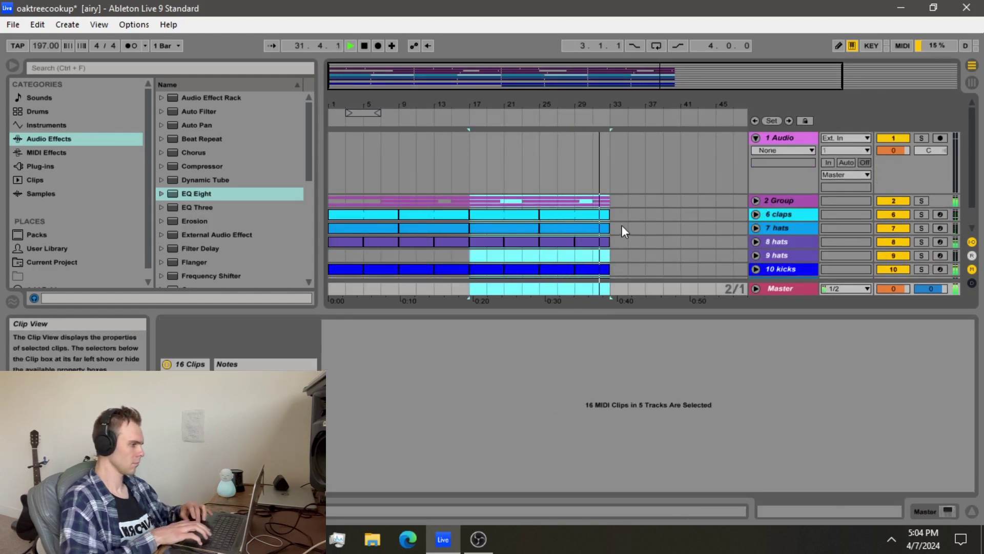
pyautogui.hotkey('ctrl', 'd')
pyautogui.press('-')
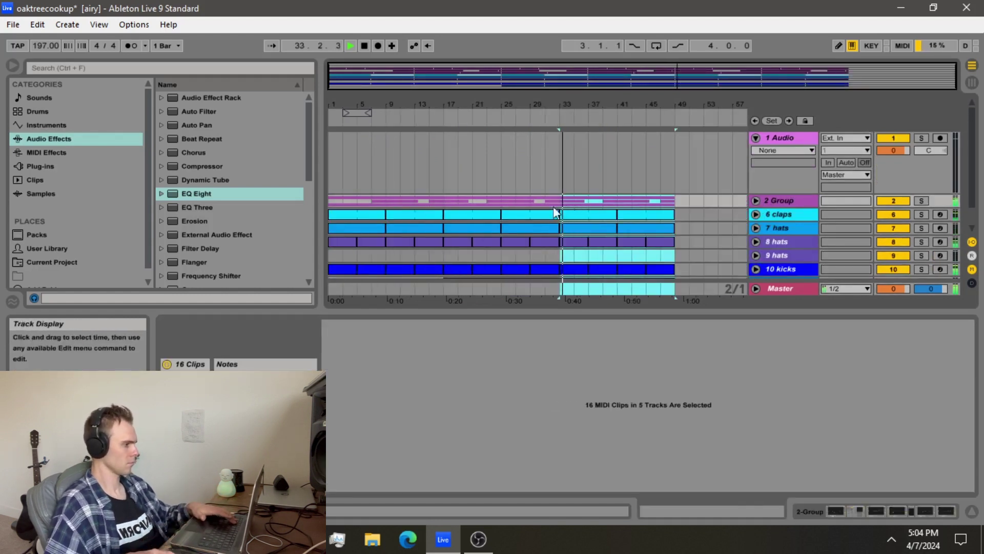
pyautogui.scroll(-2, 557, 210)
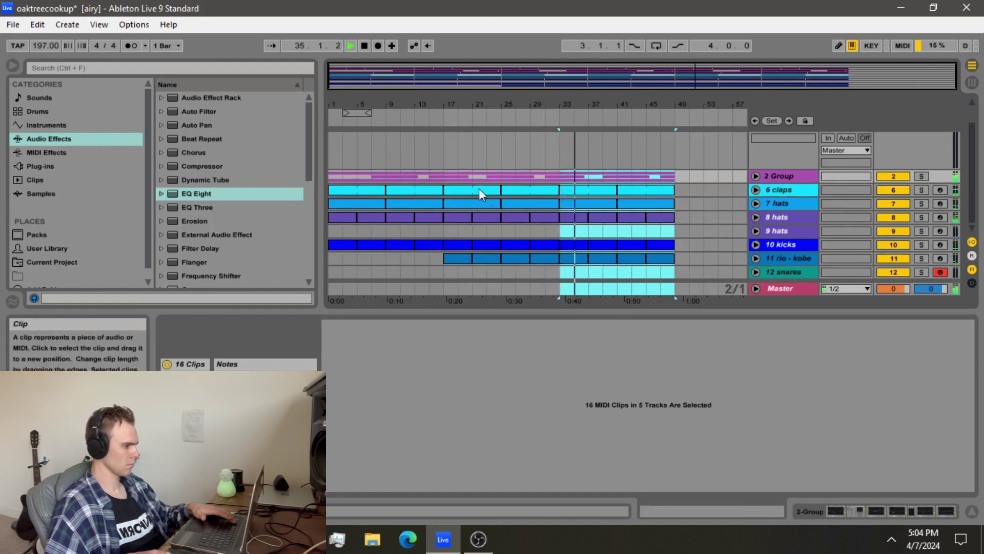
pyautogui.moveTo(447, 177); pyautogui.dragTo(678, 247)
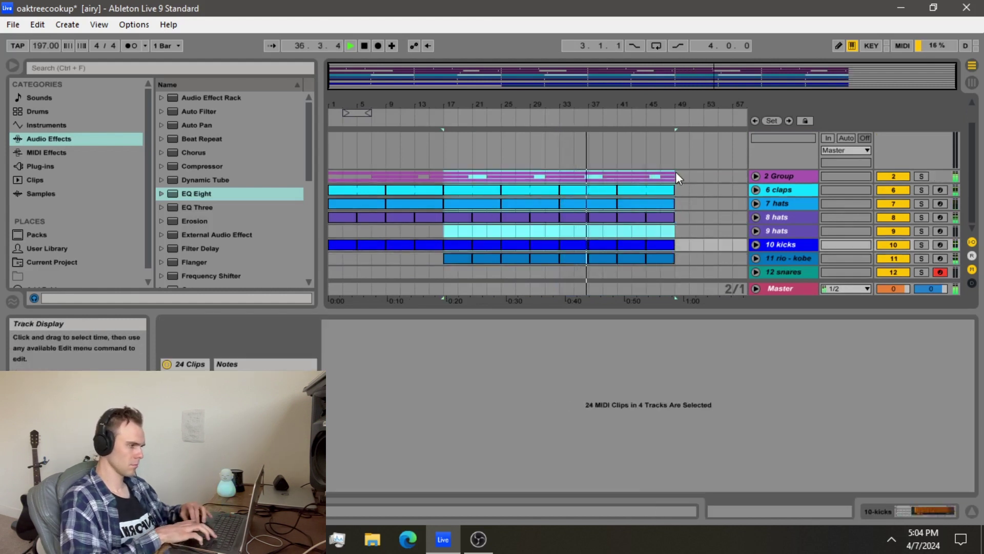
pyautogui.hotkey('ctrl', 'd')
pyautogui.press('-')
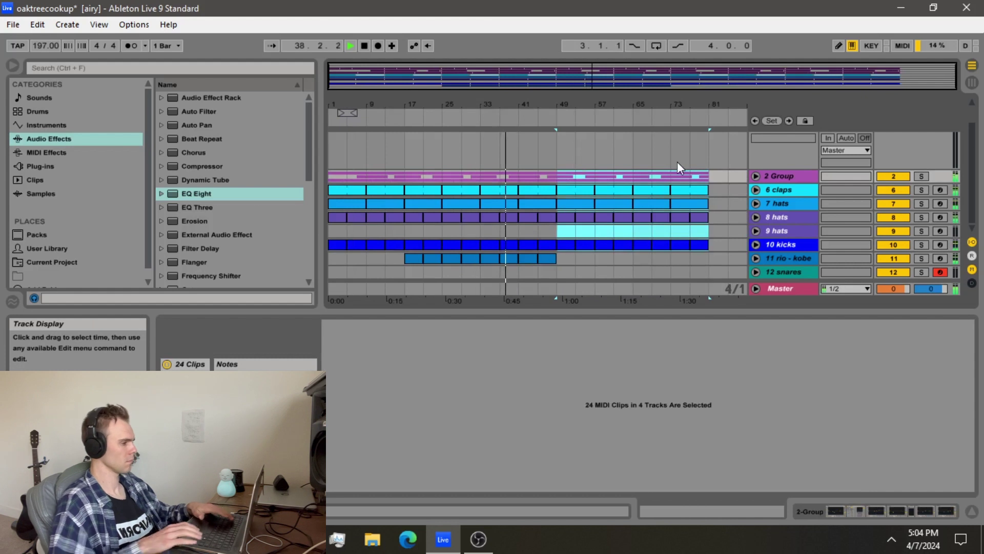
pyautogui.hotkey('ctrl', 'z')
pyautogui.hotkey('ctrl', 'z')
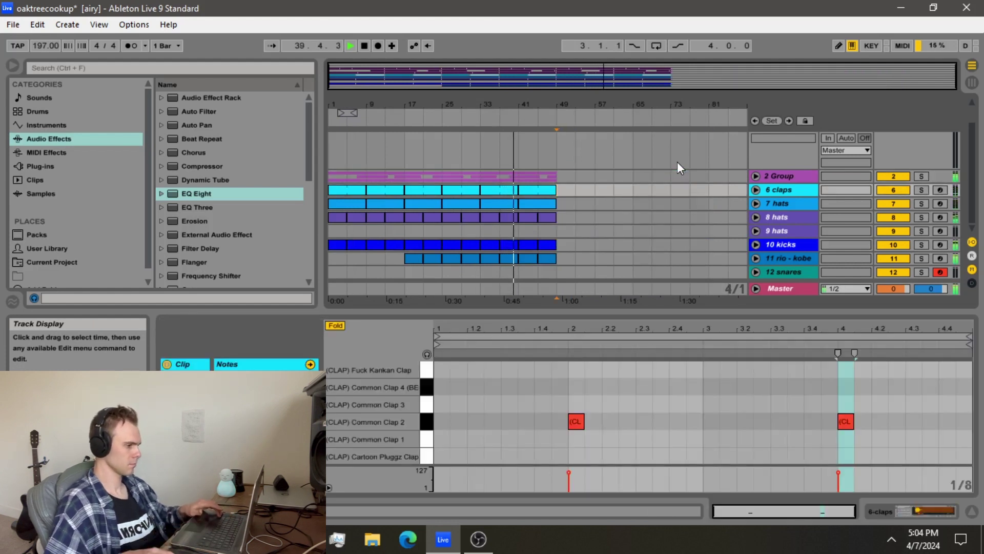
# Duplicate the clips of 2 Group through 11 rio - kobe from bars 17 to 49 into bars 49 to 81
pyautogui.moveTo(404, 174); pyautogui.dragTo(565, 256)
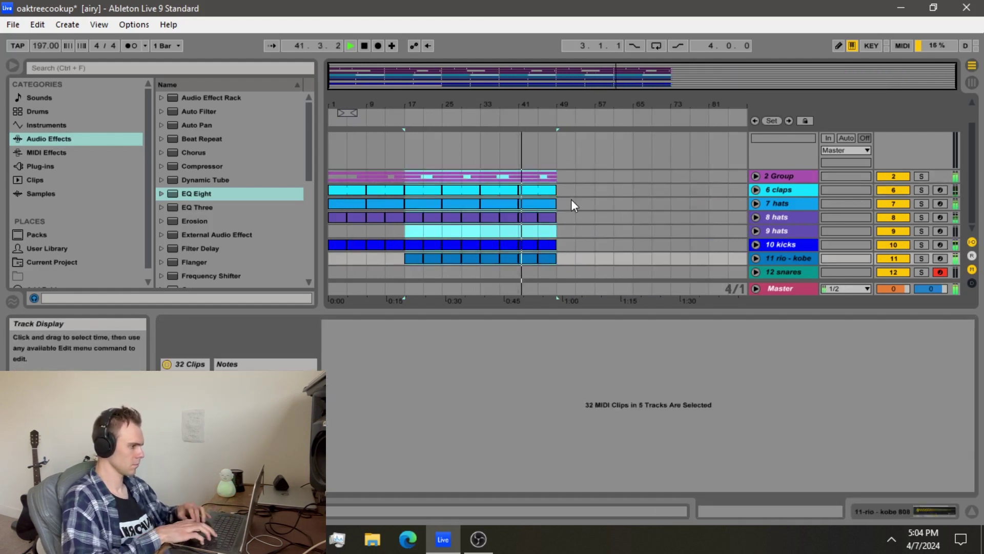
pyautogui.hotkey('ctrl', 'd')
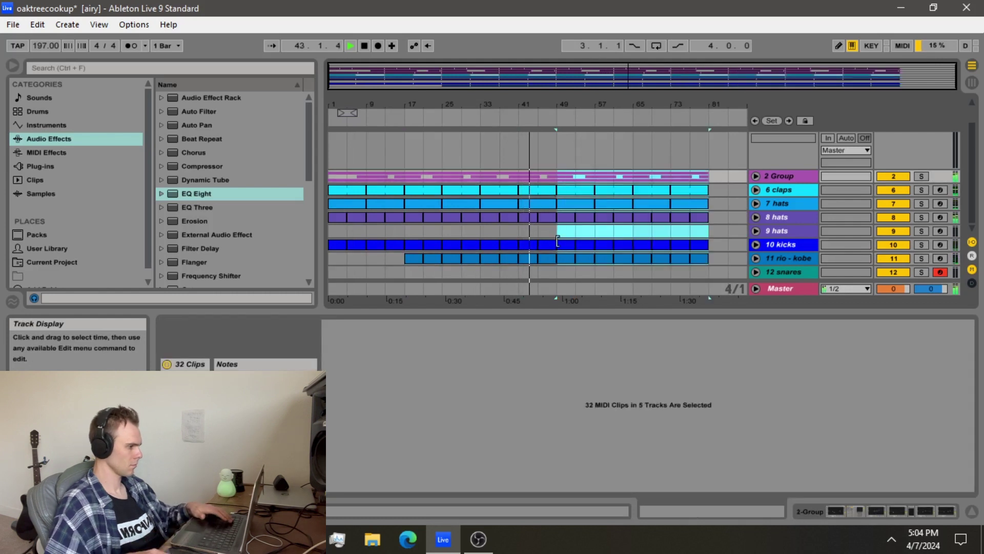
# Insert an empty four-bar MIDI clip at bar 49 on the 9 hats track and show its HH pads in the note editor
pyautogui.moveTo(558, 231); pyautogui.dragTo(575, 233)
pyautogui.rightClick(576, 233)
pyautogui.click(605, 325)
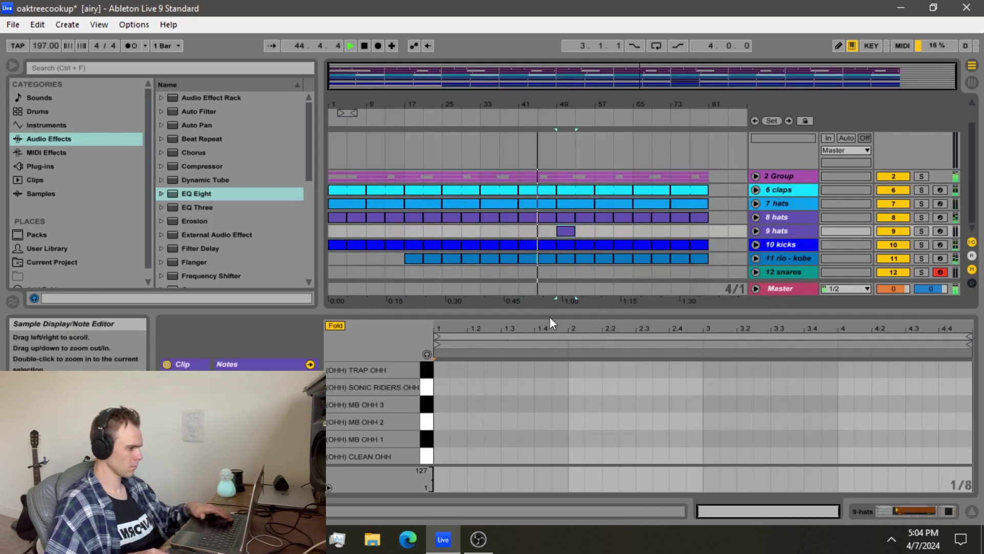
pyautogui.scroll(-2, 438, 422)
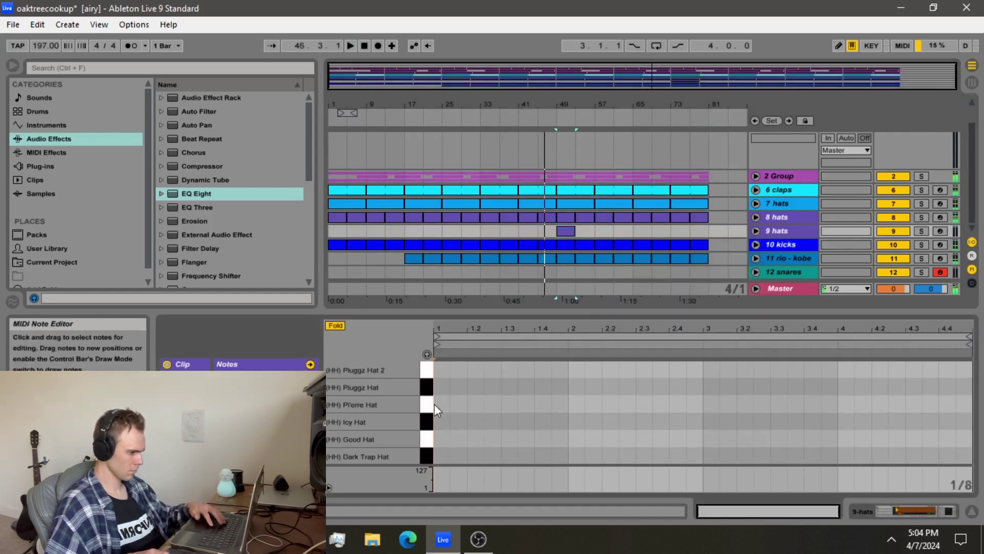
# Mute 2 Group and play the arrangement leading into bar 49 with the empty 9 hats clip in the note editor
pyautogui.moveTo(564, 98); pyautogui.dragTo(564, 128)
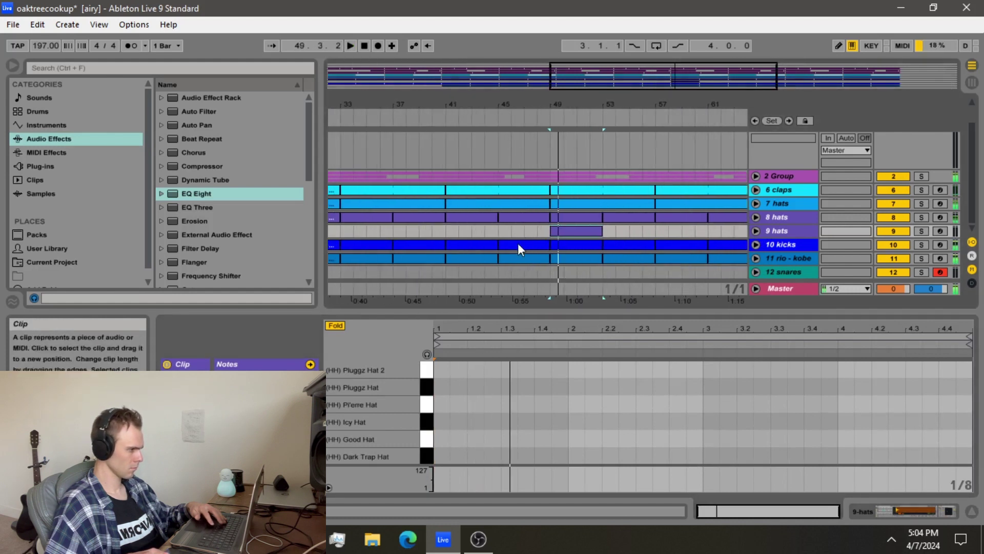
pyautogui.click(518, 244)
pyautogui.click(894, 176)
pyautogui.click(584, 231)
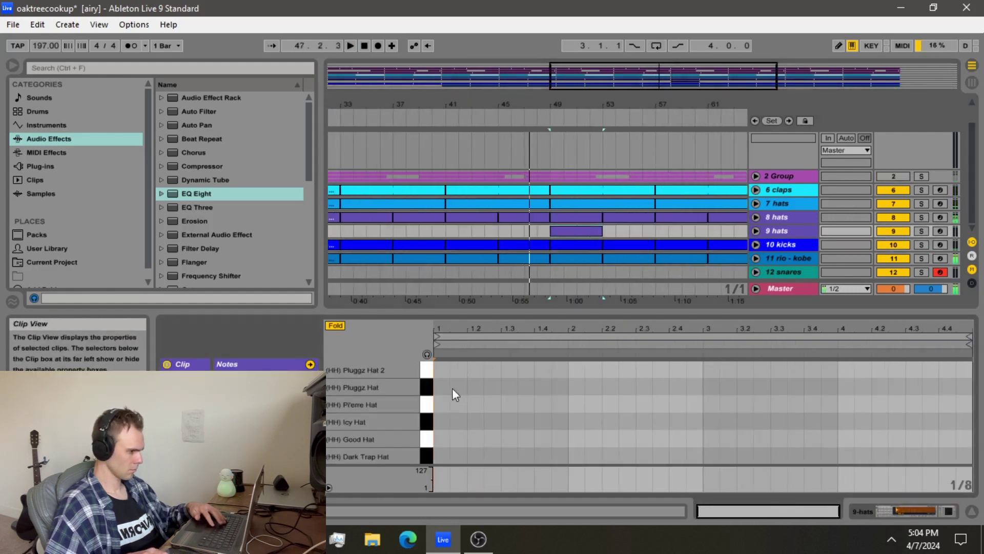
pyautogui.press('space')
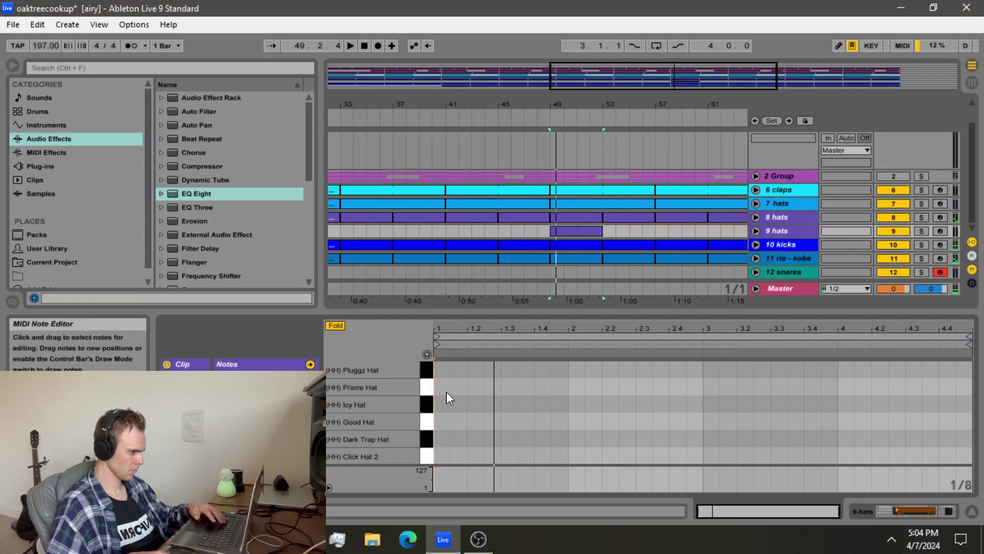
# Draw eighth-note hits on the Pi'erre Hat pad across the first bar of the 9 hats clip
pyautogui.moveTo(447, 392); pyautogui.dragTo(530, 386)
pyautogui.press('space')
pyautogui.press('space')
pyautogui.doubleClick(540, 387)
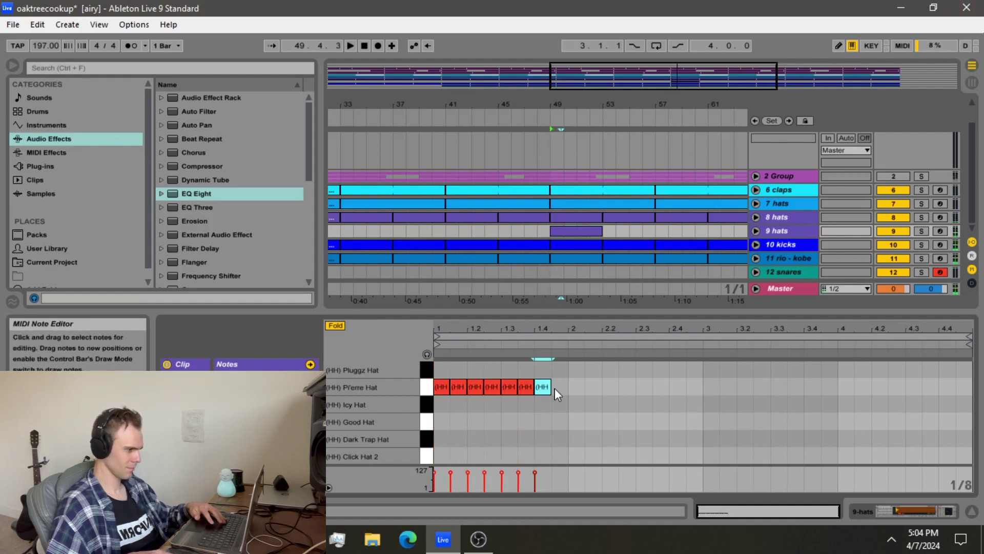
pyautogui.doubleClick(556, 389)
# Duplicate the Pi'erre Hat notes until they fill all four bars of the 9 hats clip, and play it
pyautogui.hotkey('ctrl', 'a')
pyautogui.click(567, 373)
pyautogui.hotkey('ctrl', 'd')
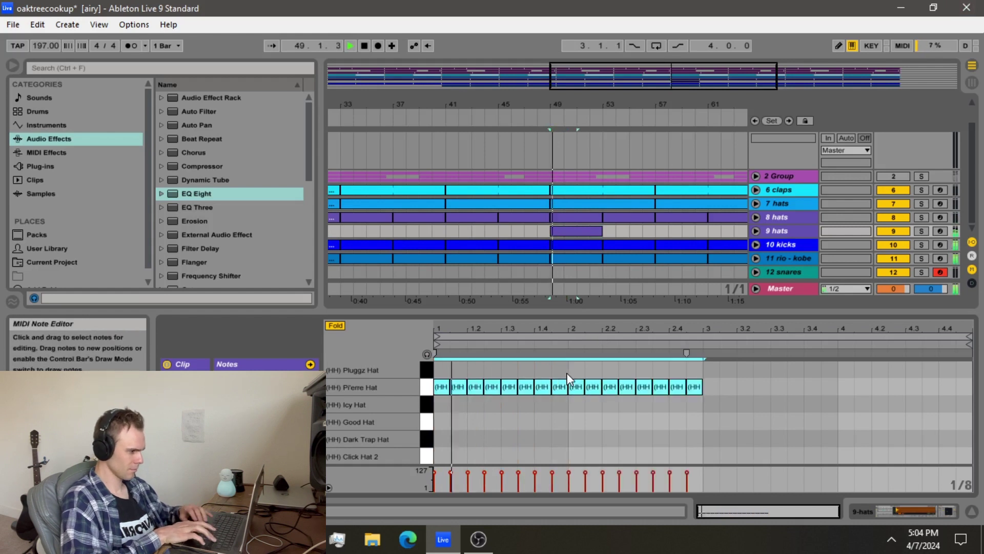
pyautogui.press('space')
pyautogui.hotkey('ctrl', 'v')
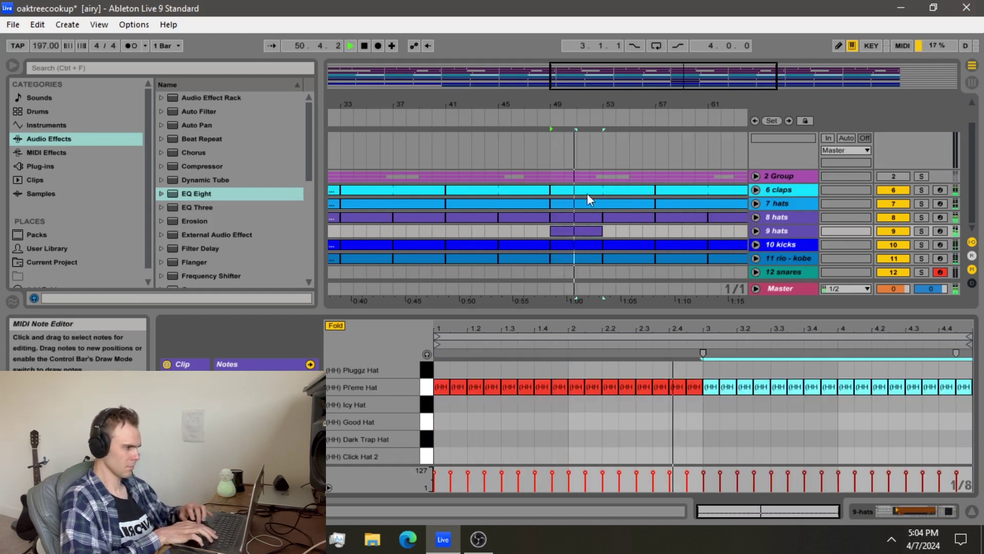
# Duplicate the four-bar 9 hats clip at bar 49 three times, filling up to bar 65
pyautogui.click(577, 229)
pyautogui.hotkey('ctrl', 'd')
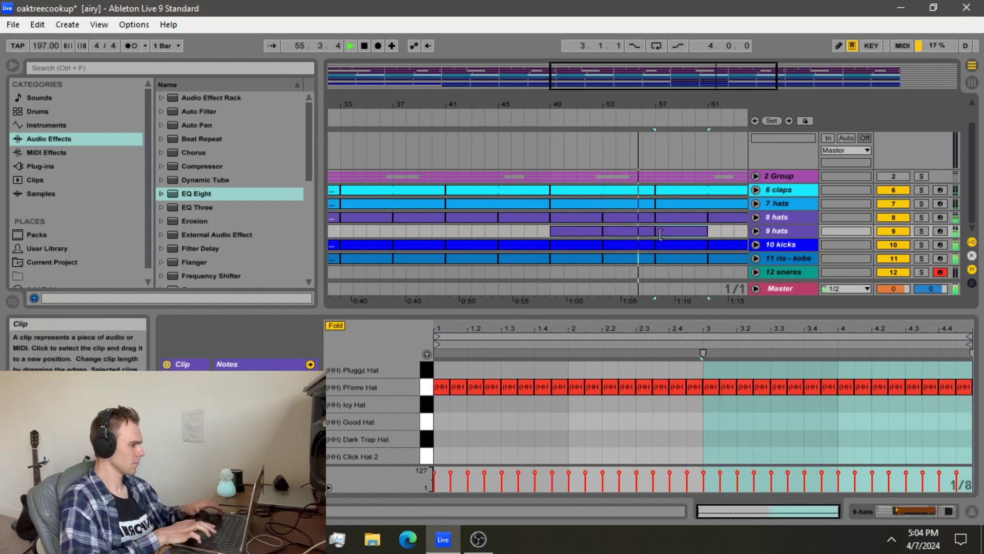
pyautogui.hotkey('ctrl', 'd')
# Duplicate the four 9 hats clips from bars 49 to 65 into bars 65 to 81
pyautogui.press('-')
pyautogui.scroll(2, 660, 234)
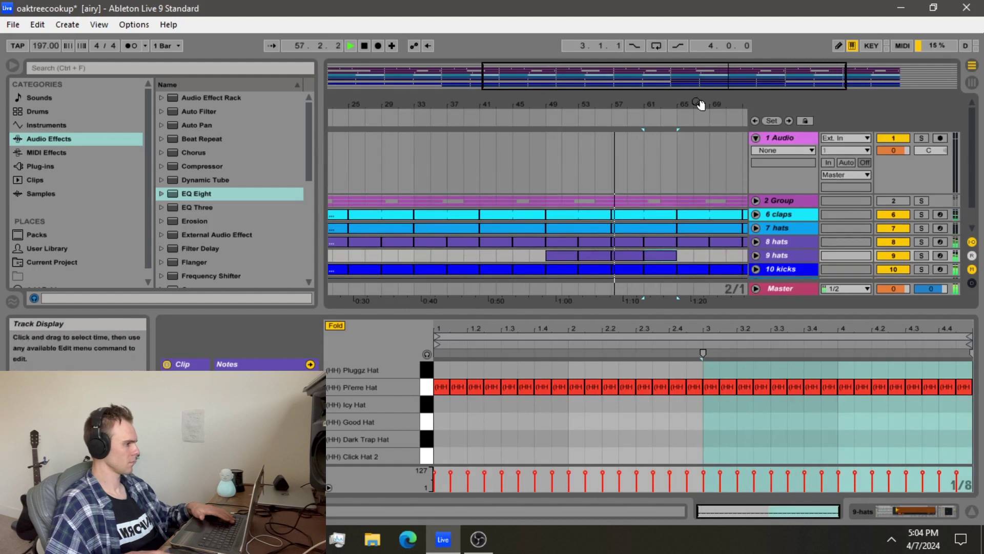
pyautogui.moveTo(702, 104); pyautogui.dragTo(702, 133)
pyautogui.scroll(-2, 670, 189)
pyautogui.click(395, 175)
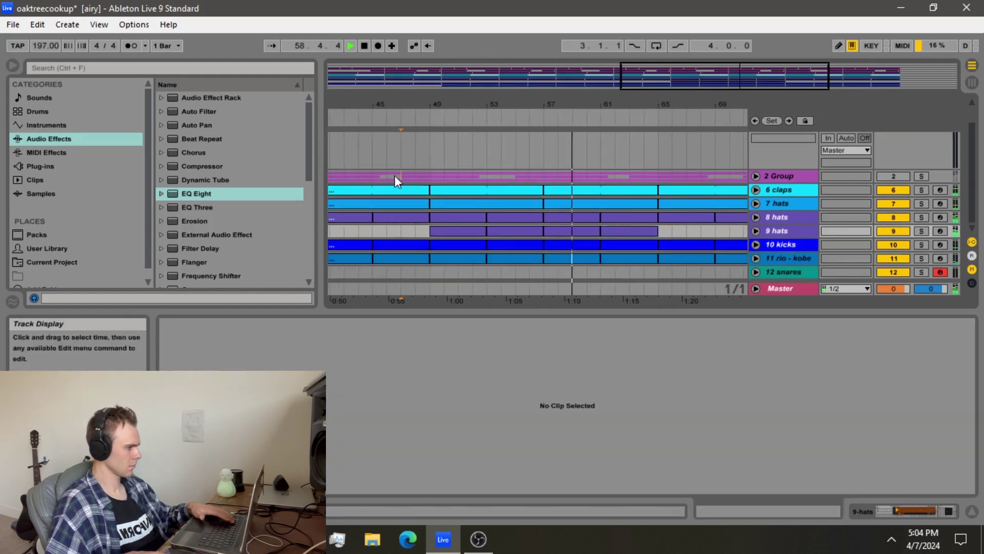
pyautogui.moveTo(429, 231); pyautogui.dragTo(660, 234)
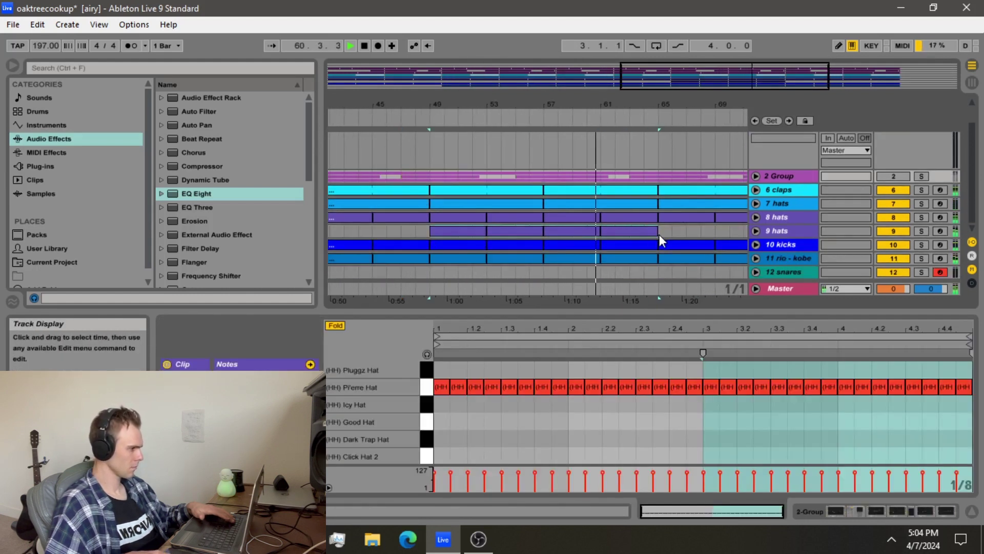
pyautogui.hotkey('ctrl', 'd')
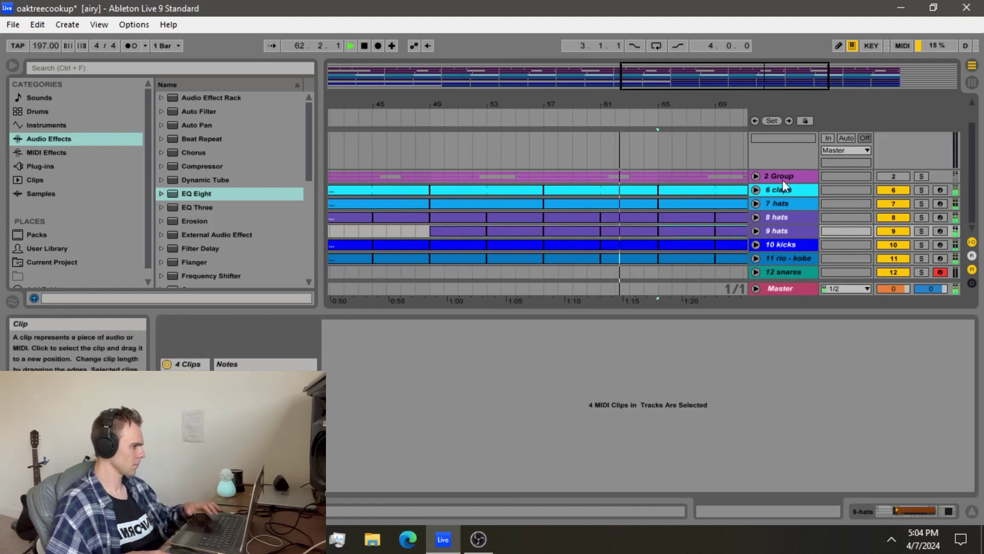
# Unmute 2 Group and leave its tracks folded
pyautogui.click(755, 176)
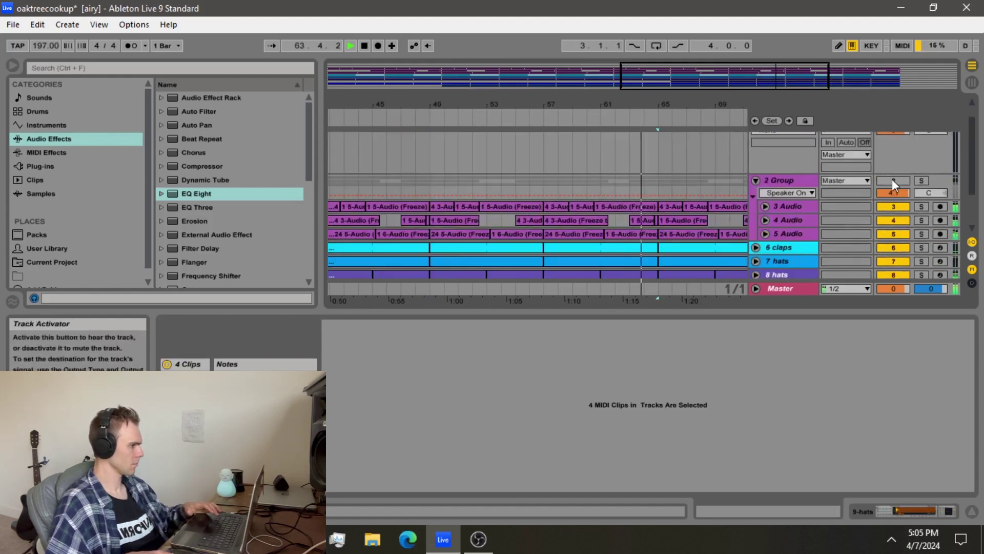
pyautogui.click(893, 180)
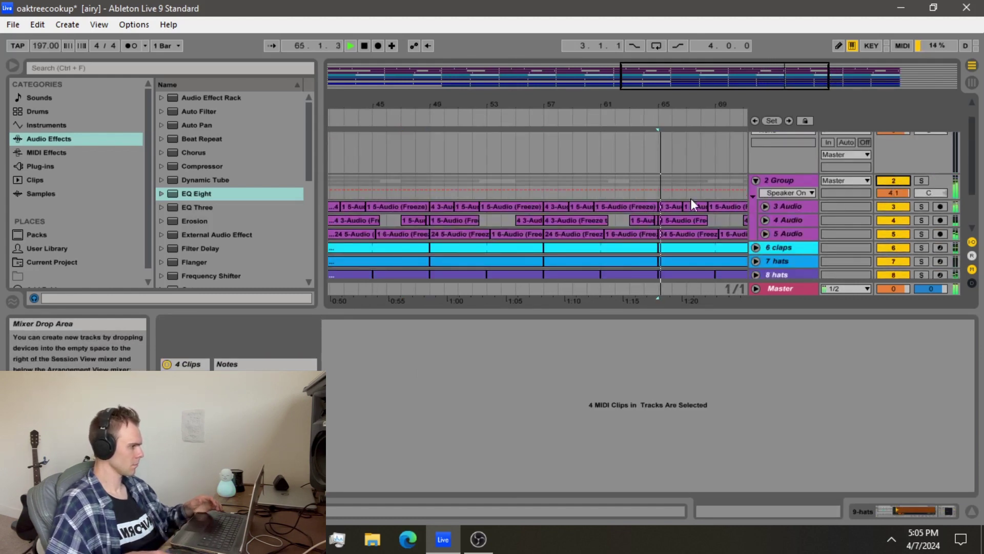
pyautogui.click(757, 181)
# Copy the clips of 2 Group through 11 rio - kobe from bars 17 to 49 and paste them at bar 81
pyautogui.moveTo(730, 105); pyautogui.dragTo(534, 87)
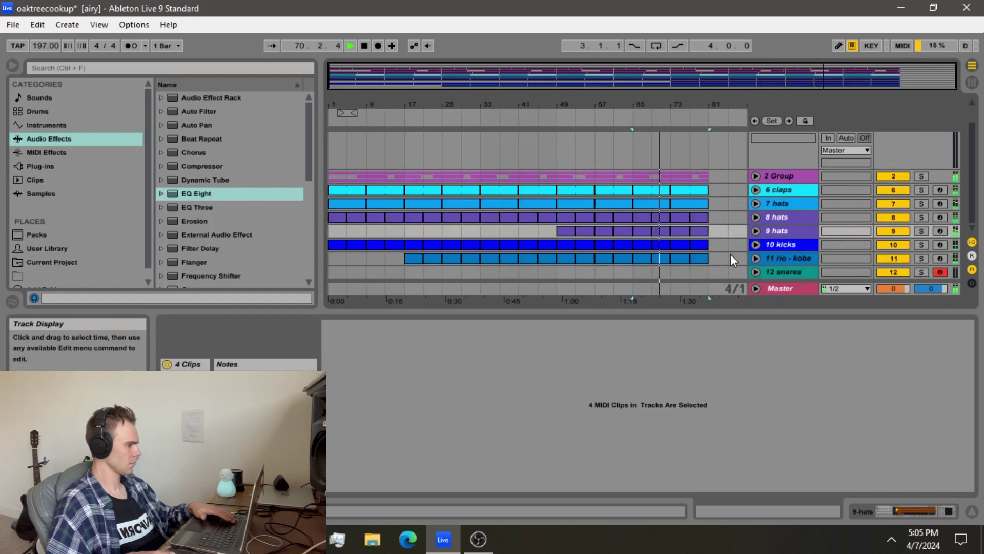
pyautogui.scroll(1, 732, 257)
pyautogui.moveTo(559, 207); pyautogui.dragTo(715, 255)
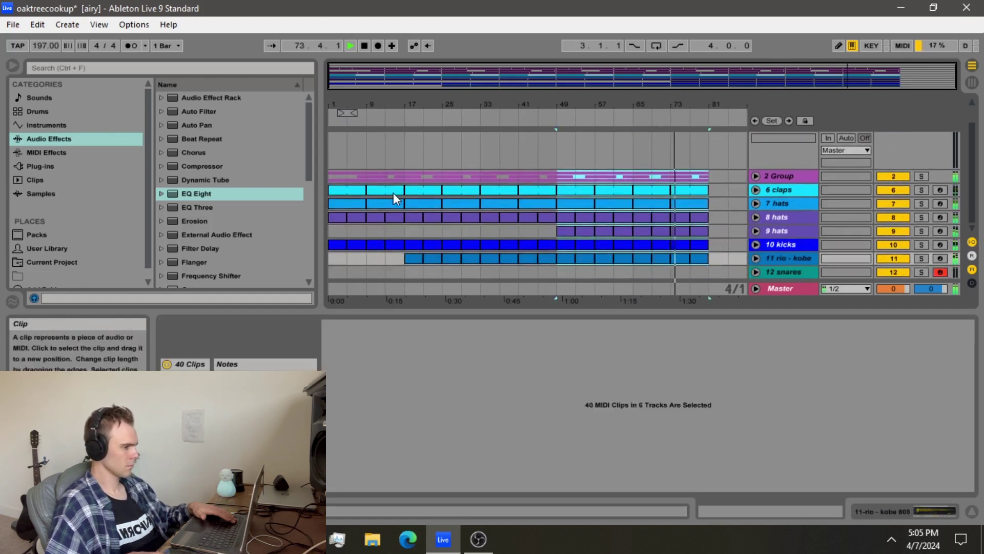
pyautogui.moveTo(402, 177); pyautogui.dragTo(548, 259)
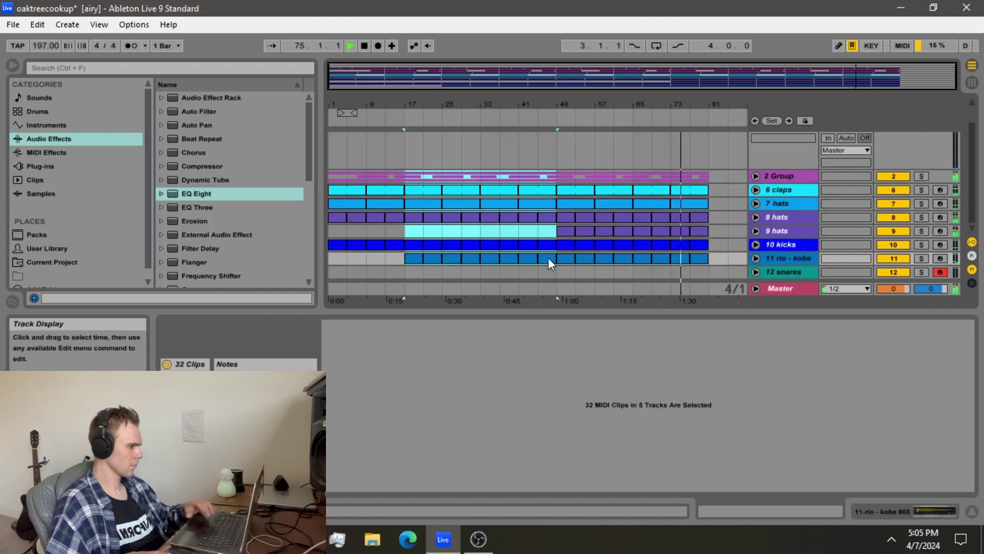
pyautogui.hotkey('ctrl', 'x')
pyautogui.click(716, 178)
pyautogui.hotkey('ctrl', 'v')
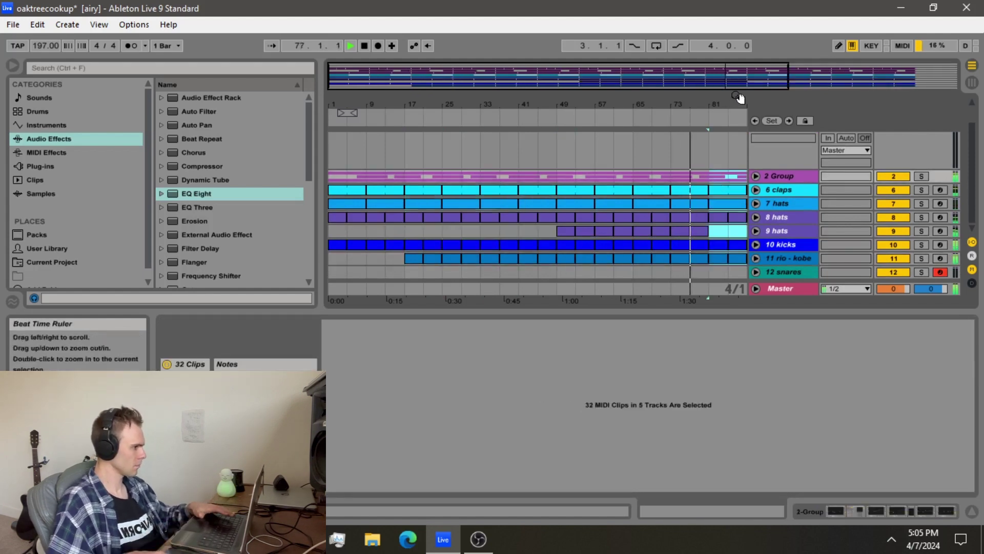
# Unfold 2 Group and delete the 4 Audio and 5 Audio clips between bars 81 and 89
pyautogui.moveTo(741, 101); pyautogui.dragTo(618, 120)
pyautogui.click(756, 176)
pyautogui.scroll(-3, 598, 180)
pyautogui.click(583, 166)
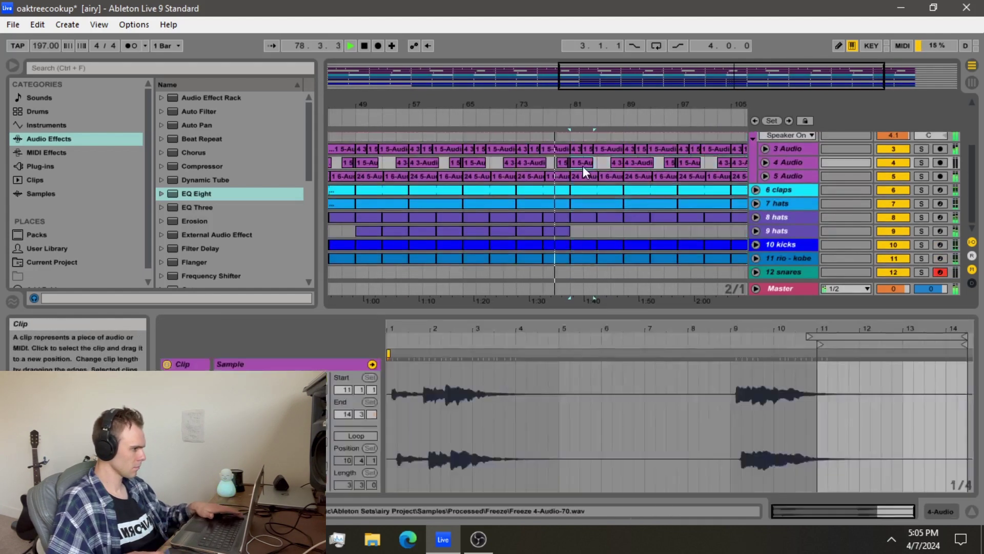
pyautogui.press('Delete')
pyautogui.moveTo(574, 167); pyautogui.dragTo(621, 179)
pyautogui.press('Delete')
# Delete the remaining 4 Audio and 5 Audio clips up to bar 113 and fold 2 Group
pyautogui.press('-')
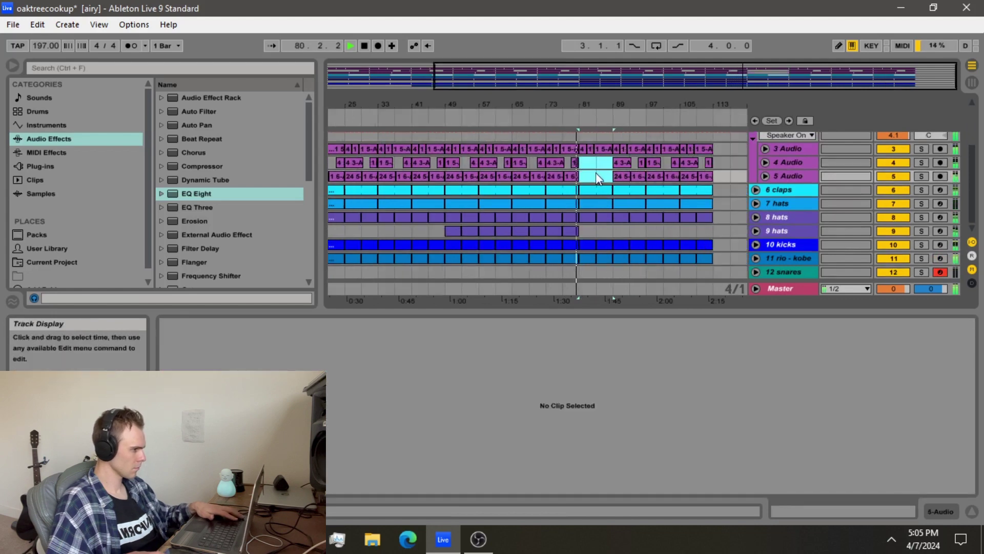
pyautogui.click(663, 174)
pyautogui.moveTo(664, 173); pyautogui.dragTo(719, 173)
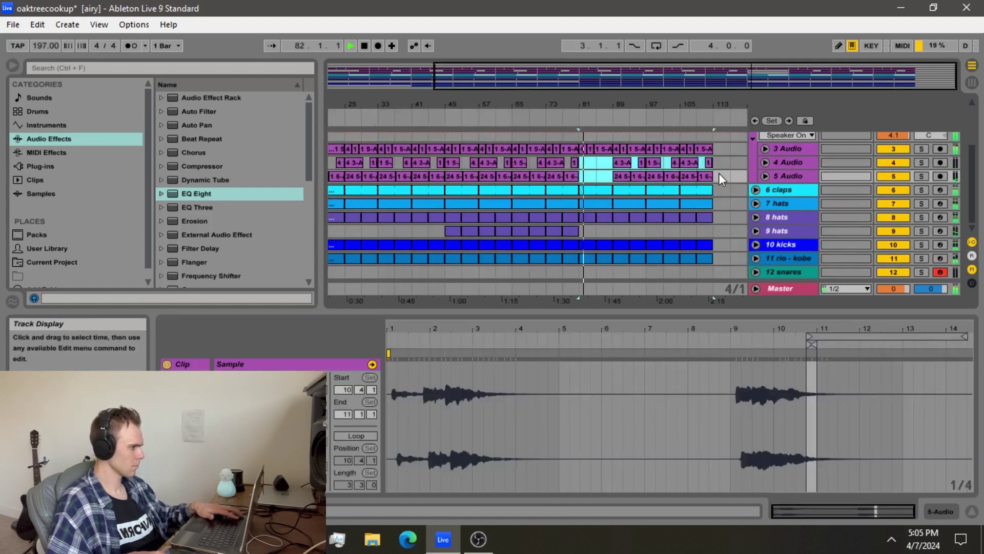
pyautogui.press('Delete')
pyautogui.press('-')
pyautogui.scroll(2, 719, 173)
pyautogui.click(753, 166)
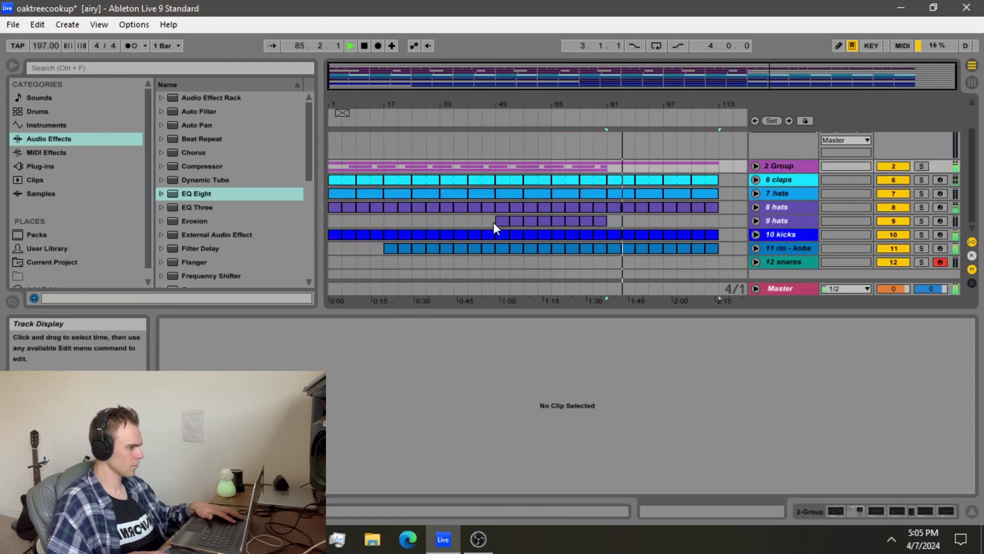
# Copy the clips of 2 Group through 11 rio - kobe from bars 49 to 65 and paste them at bar 97
pyautogui.moveTo(493, 222); pyautogui.dragTo(607, 224)
pyautogui.moveTo(496, 171); pyautogui.dragTo(562, 264)
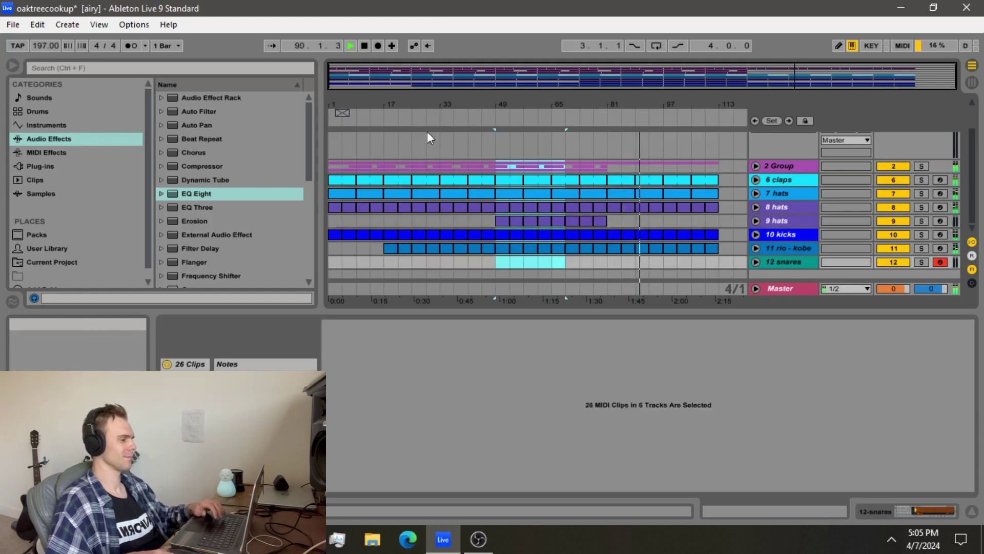
pyautogui.click(537, 218)
pyautogui.moveTo(554, 242); pyautogui.dragTo(552, 245)
pyautogui.click(667, 167)
pyautogui.hotkey('ctrl', 'v')
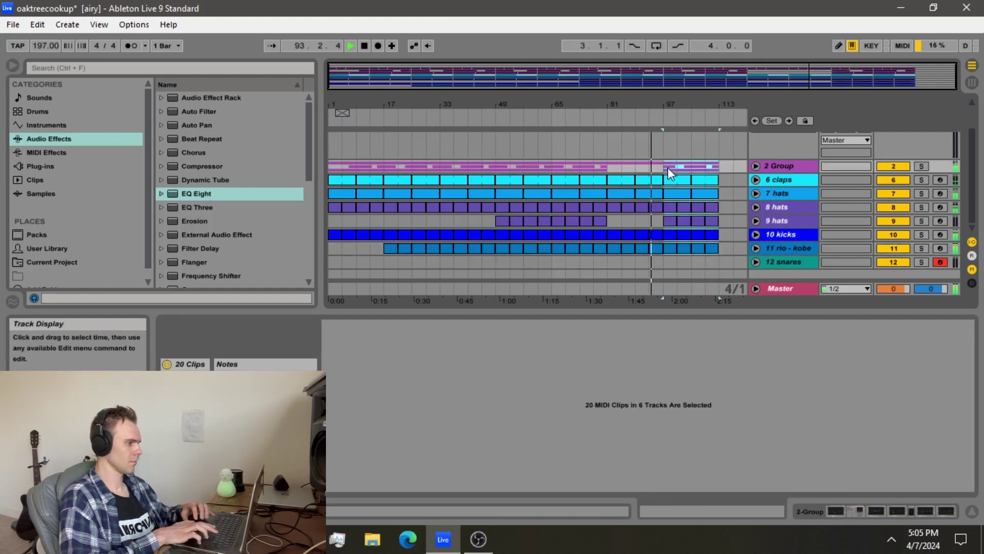
pyautogui.moveTo(687, 106); pyautogui.dragTo(685, 169)
pyautogui.press('-')
pyautogui.press('-')
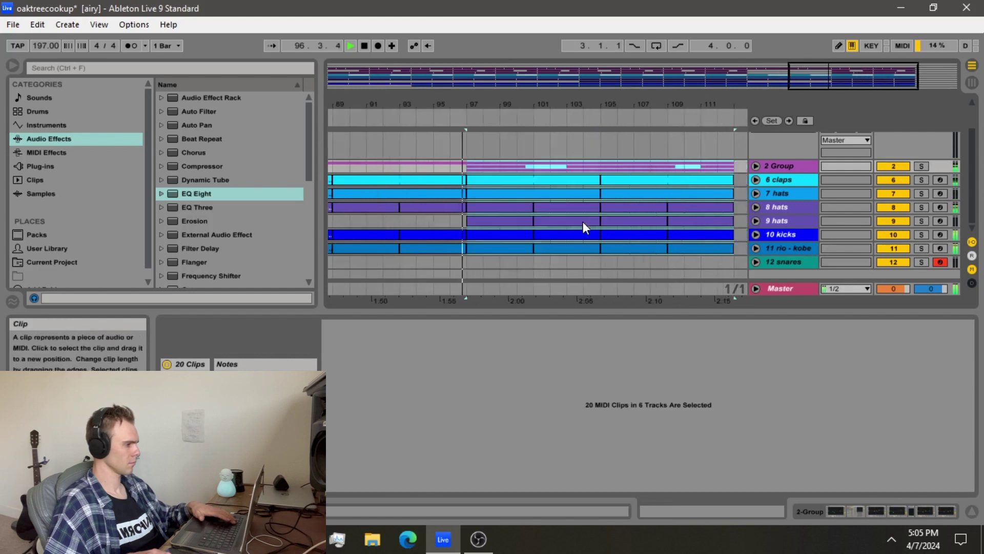